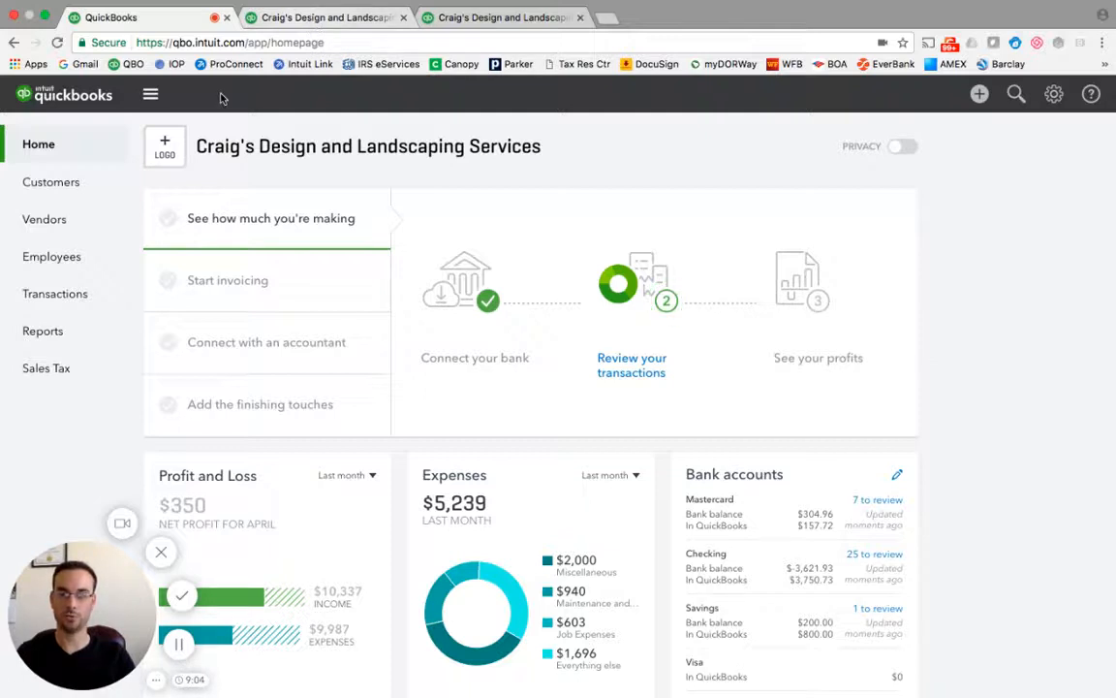
Run the Profit and Loss report from the recommended reports and switch its accounting method to Cash.
click(49, 331)
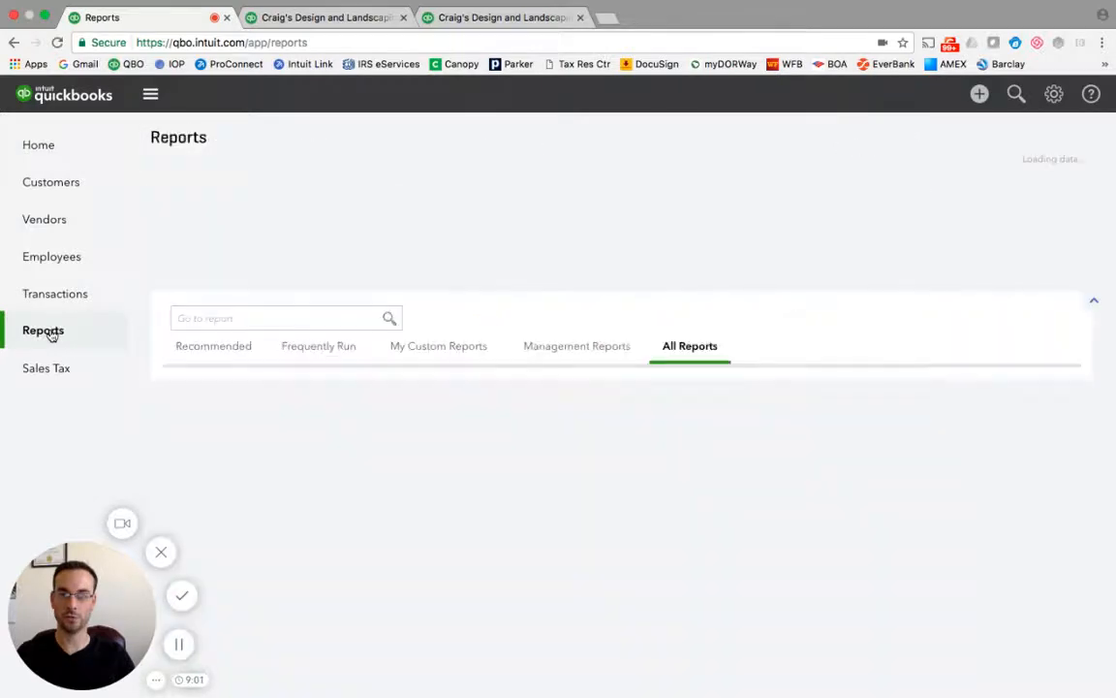
click(205, 349)
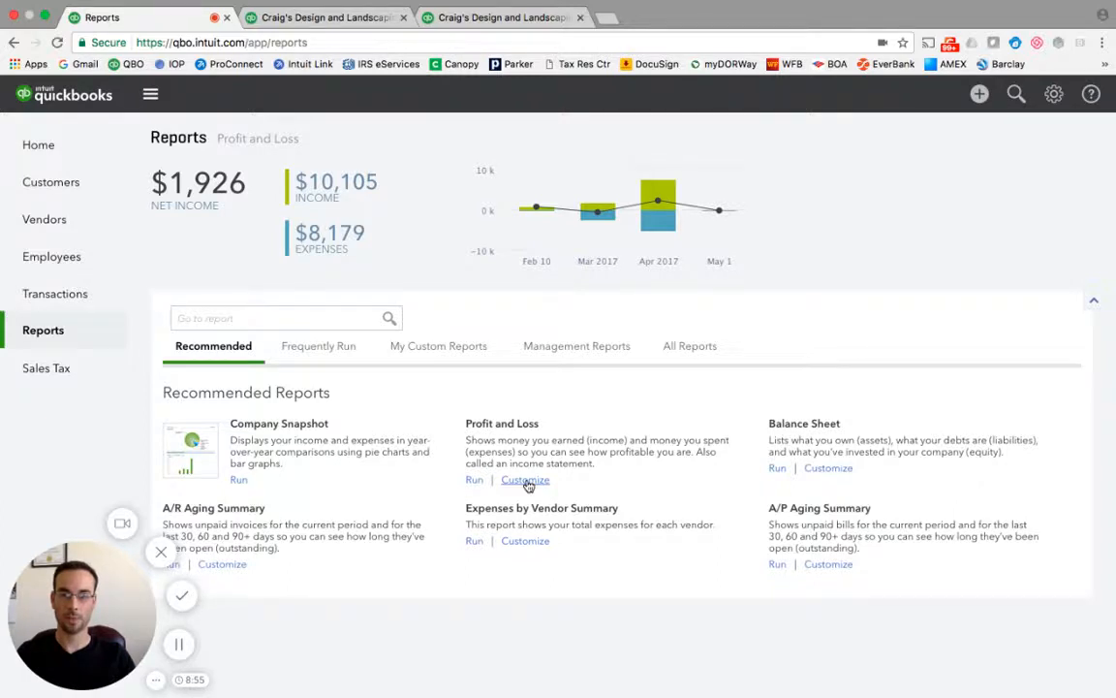
click(528, 484)
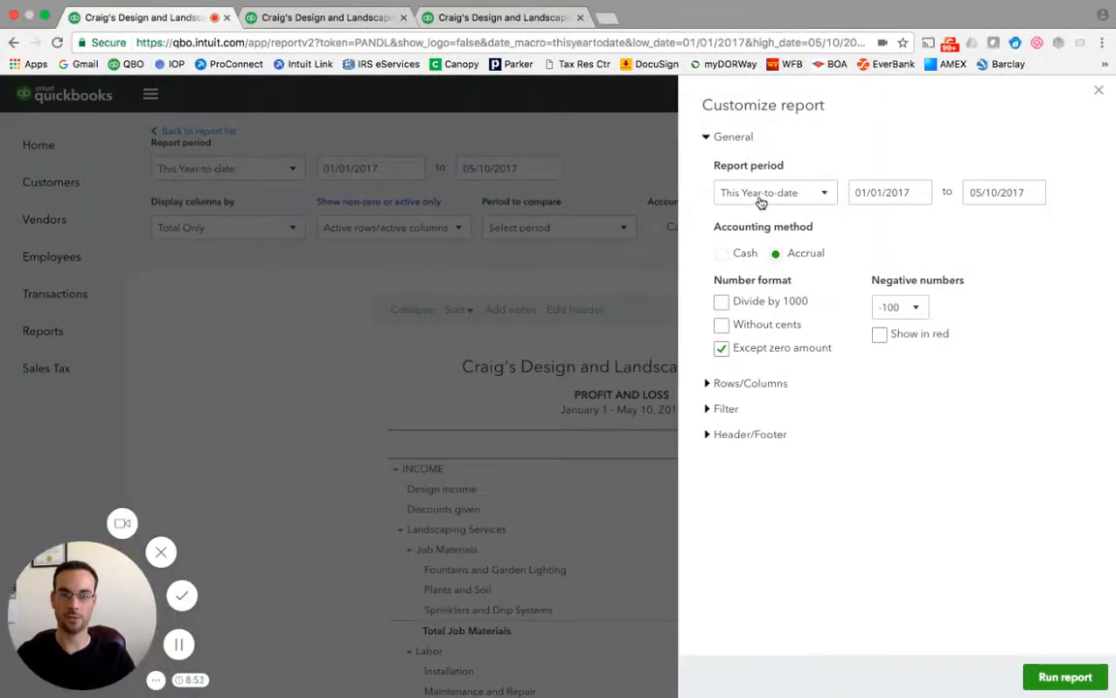
click(1052, 678)
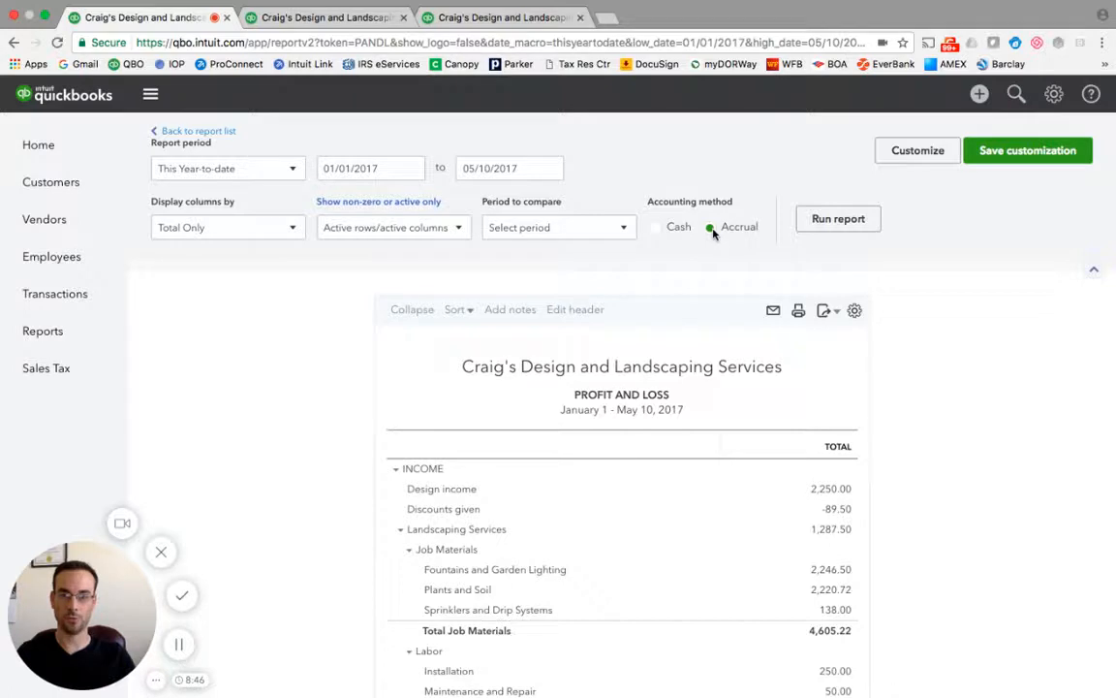
click(656, 229)
click(805, 224)
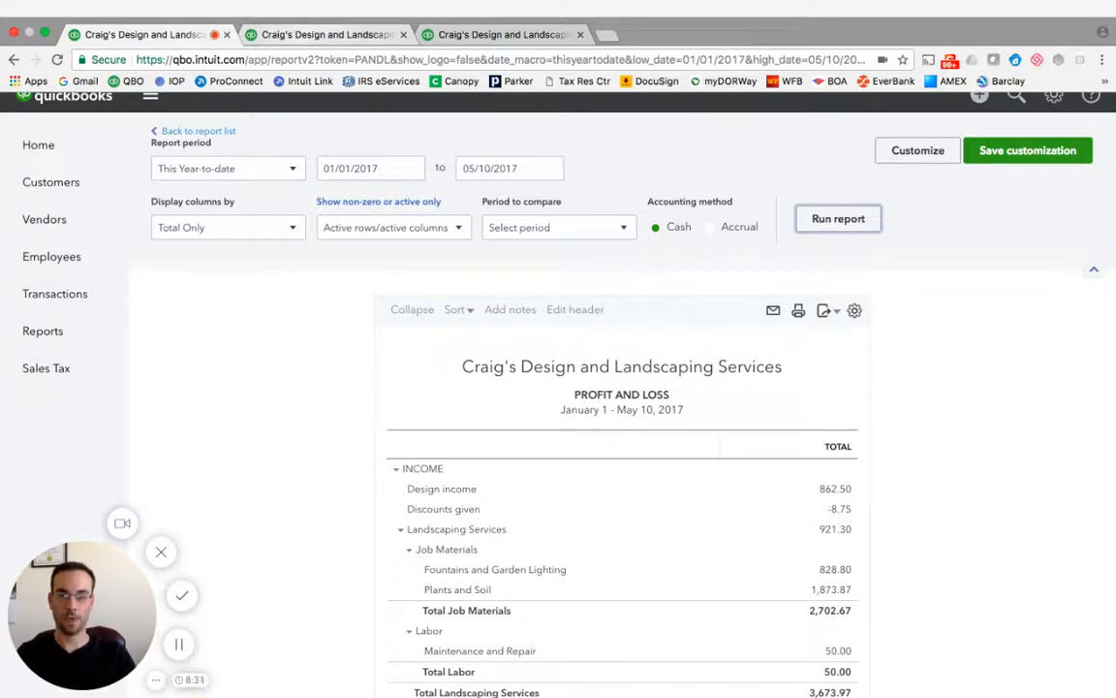
Switch to the Sales by Product/Service Summary report tab and review its rows and columns.
click(320, 34)
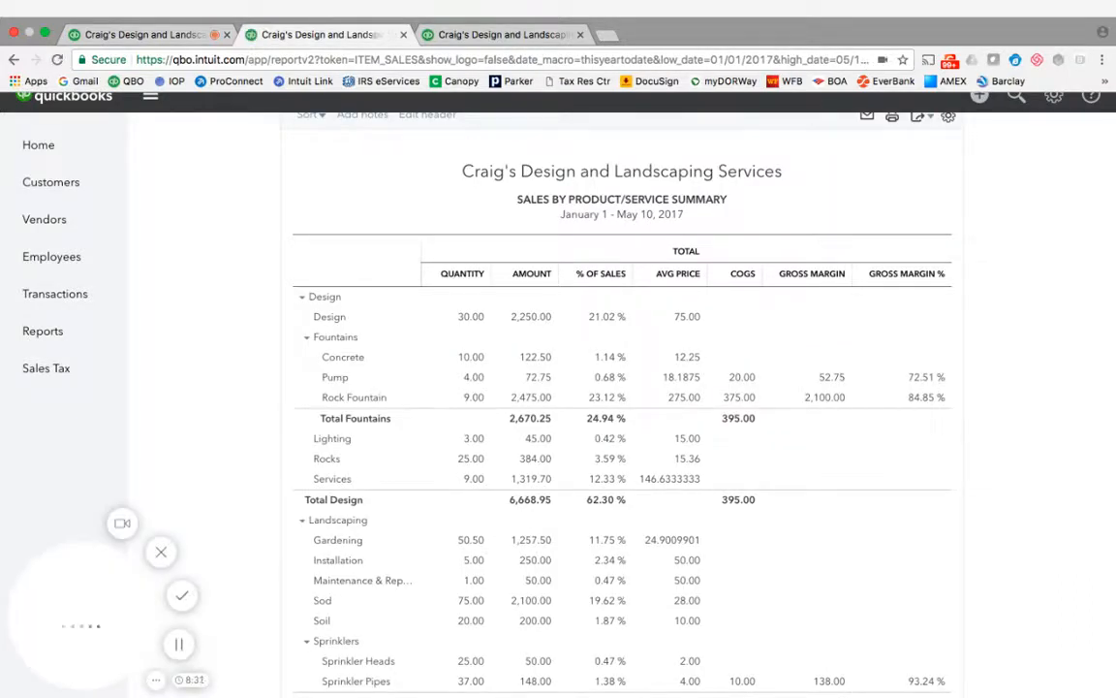
scroll(384, 266, up, 3)
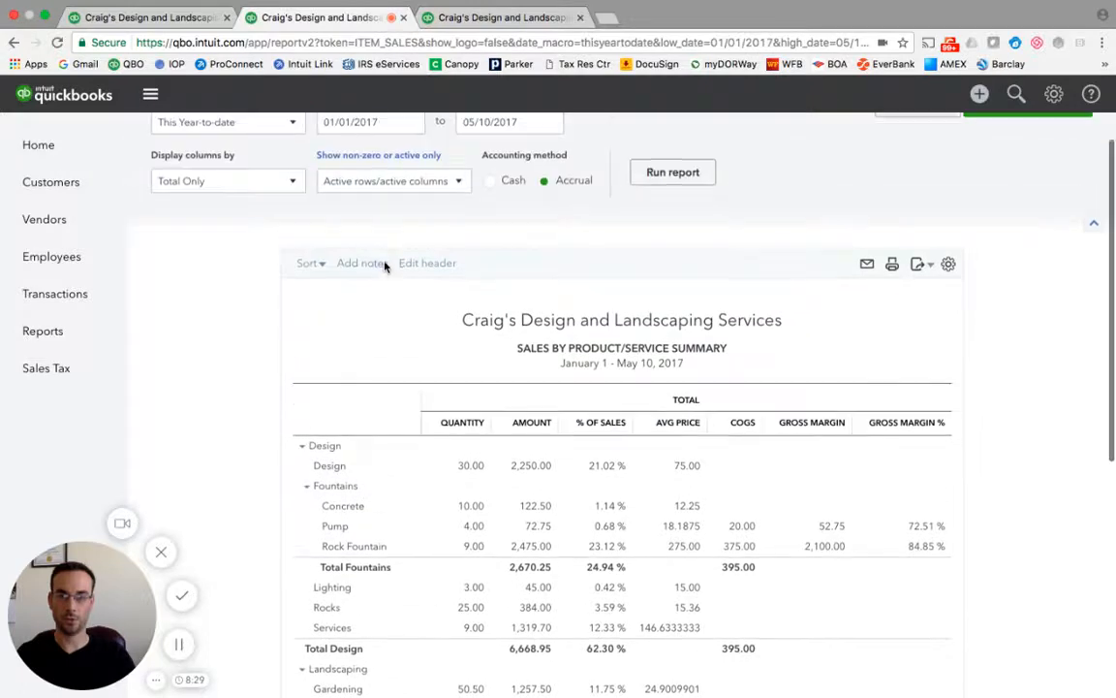
scroll(383, 266, up, 1)
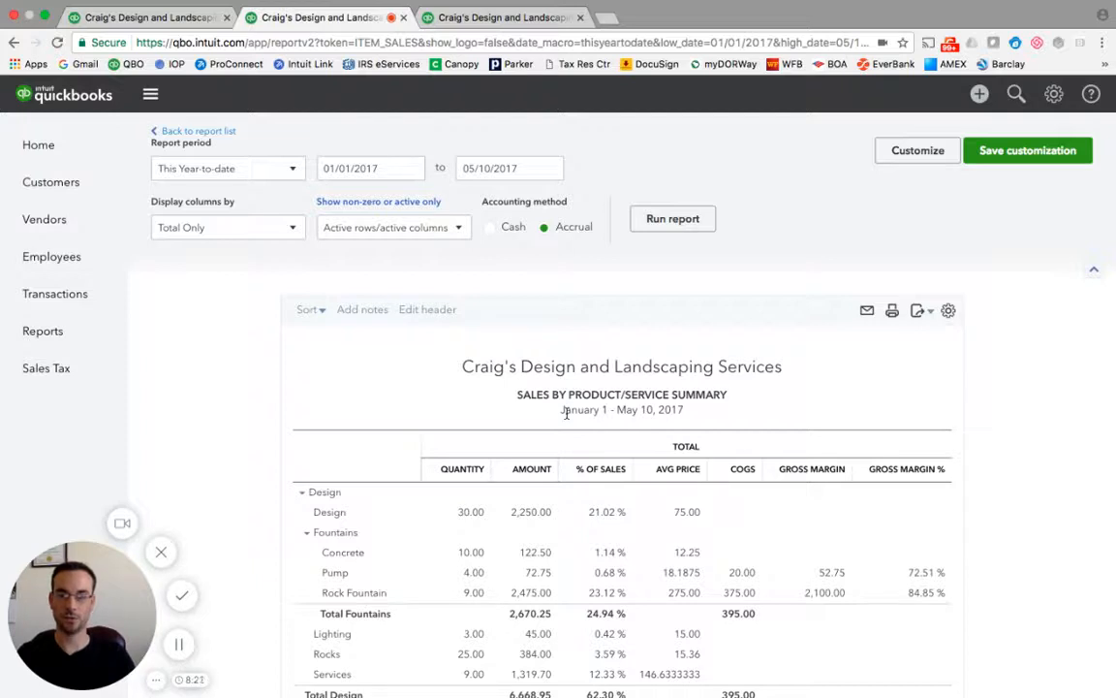
scroll(567, 413, down, 1)
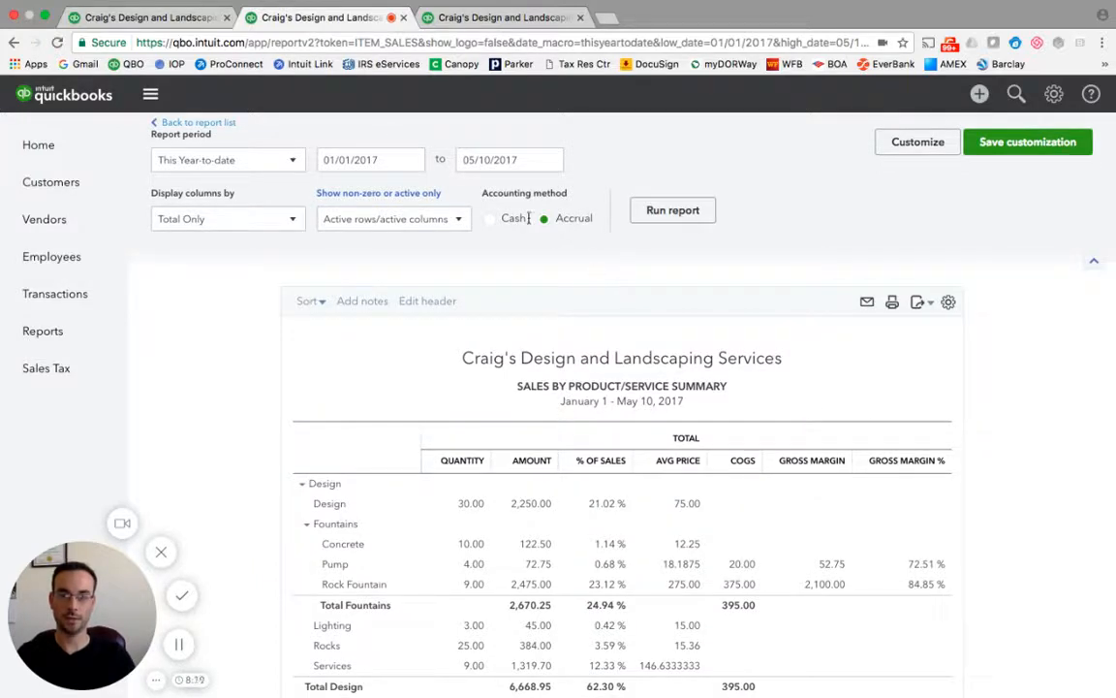
scroll(575, 336, down, 2)
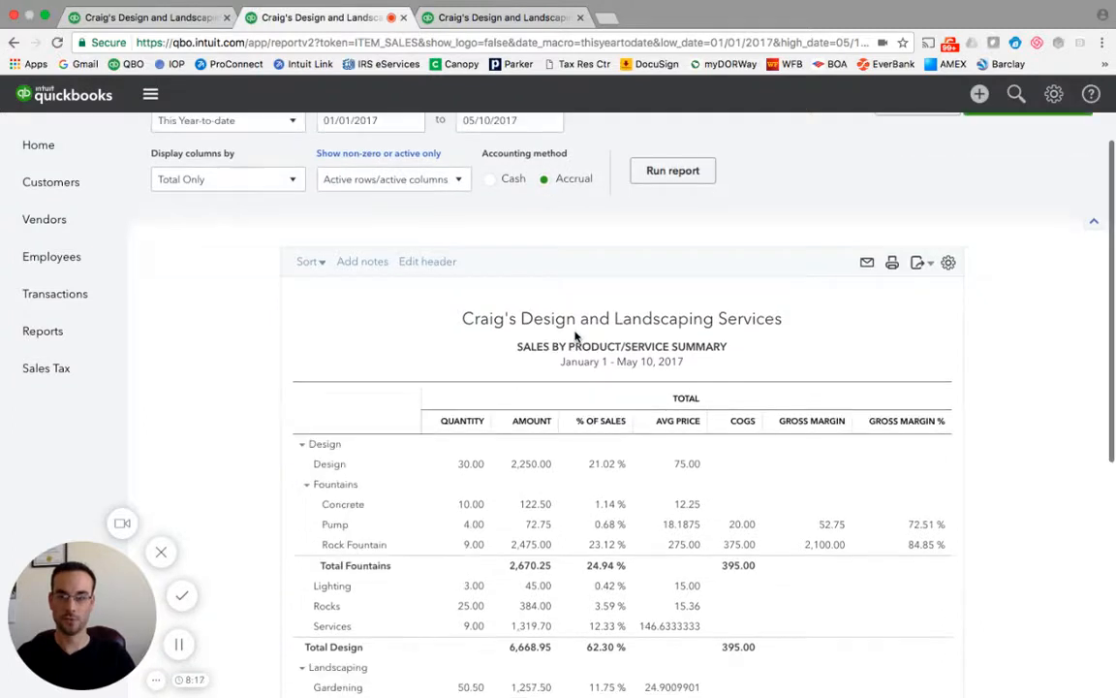
scroll(575, 337, down, 2)
scroll(575, 337, down, 2)
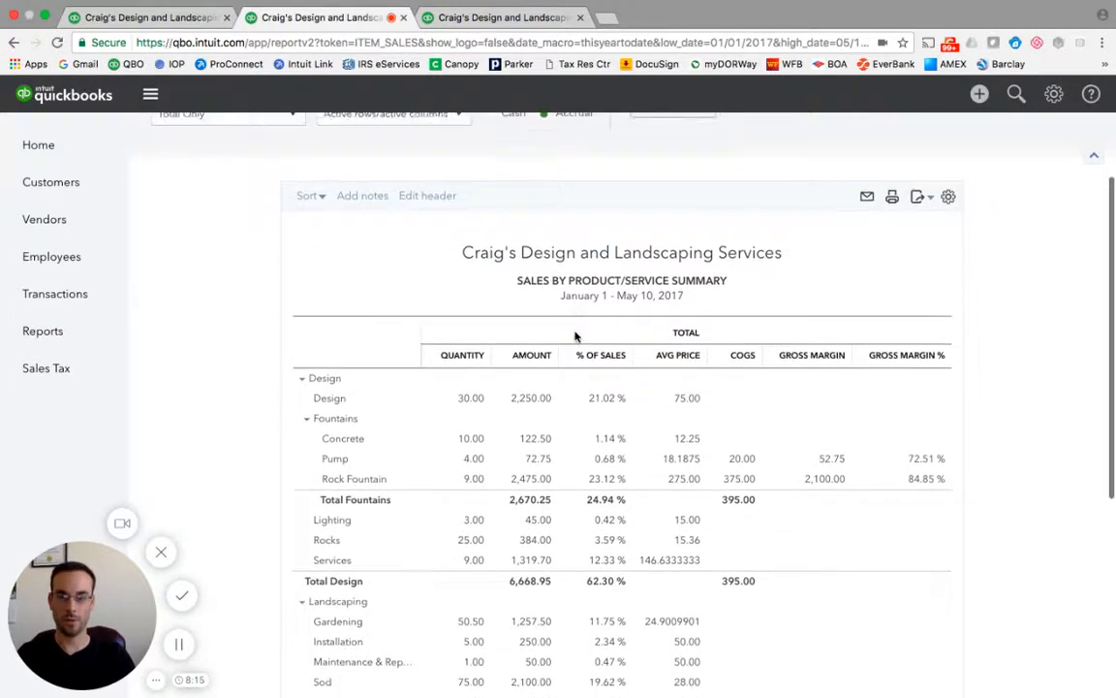
scroll(574, 336, down, 1)
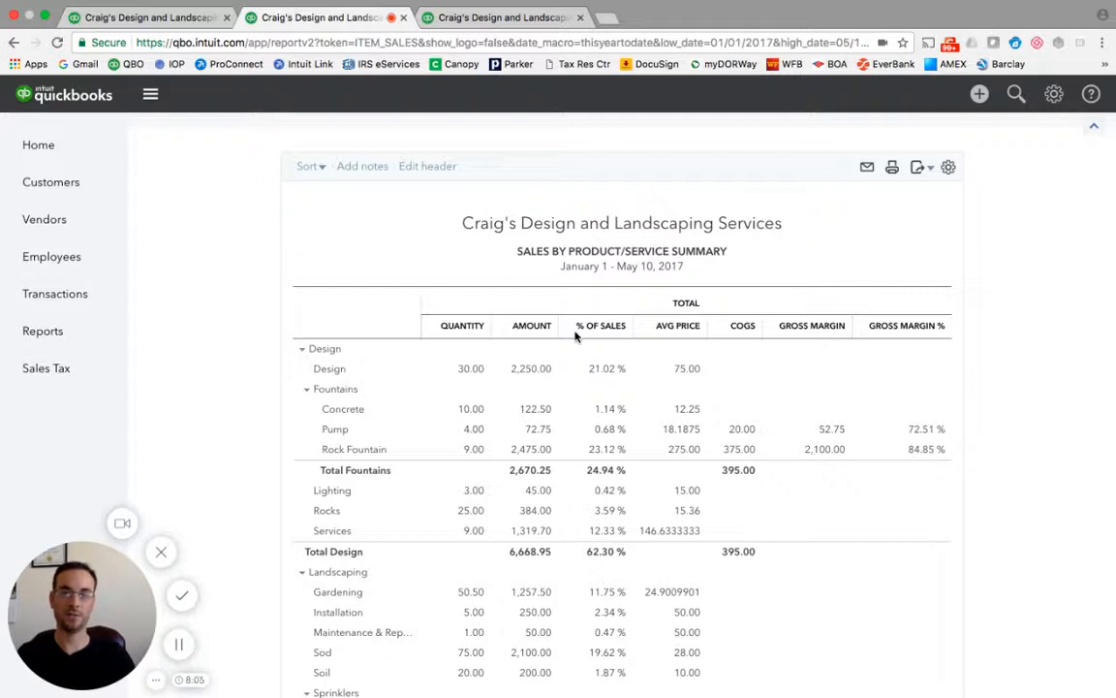
scroll(575, 335, down, 1)
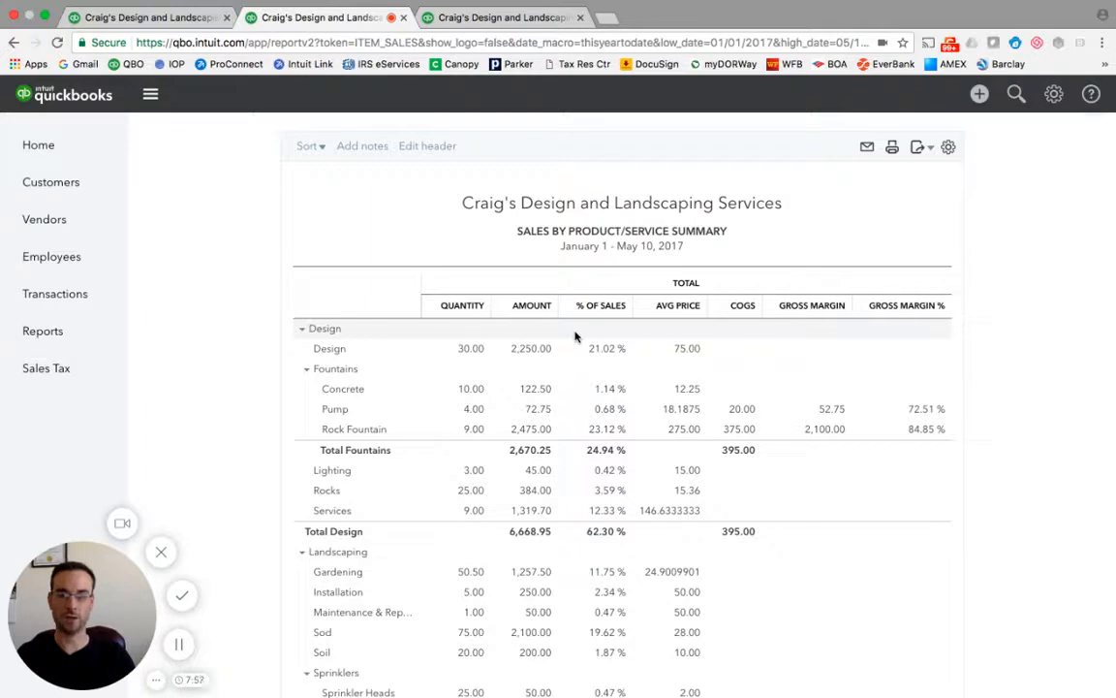
Open the Products and Services list from settings and review the items' types, prices and costs.
click(191, 21)
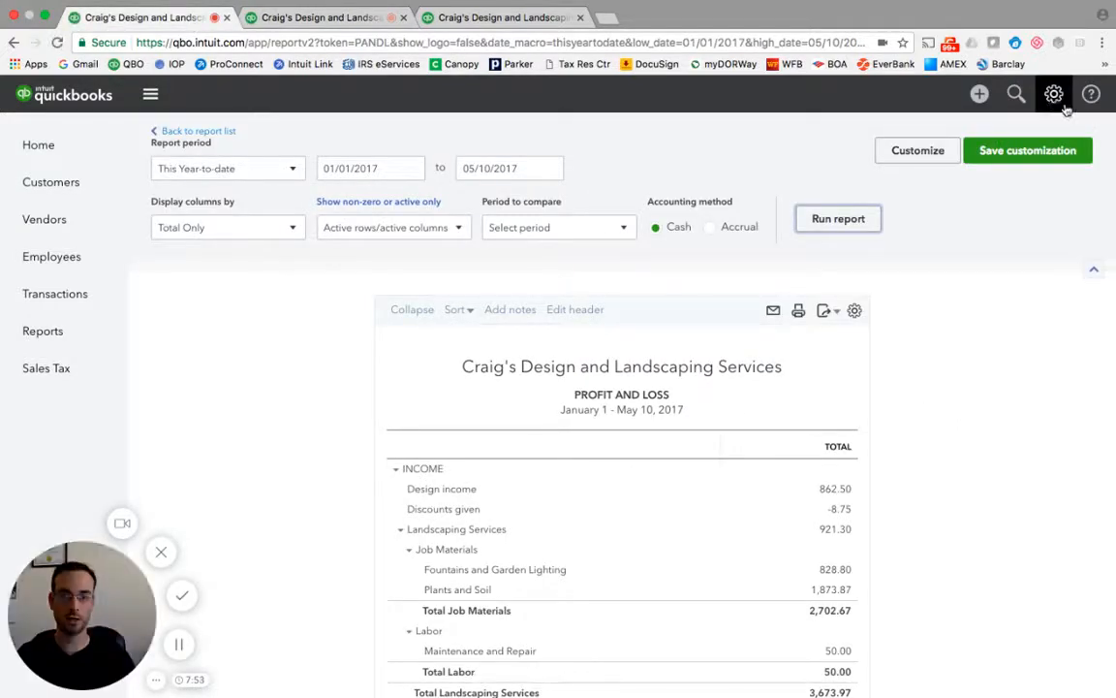
click(1053, 94)
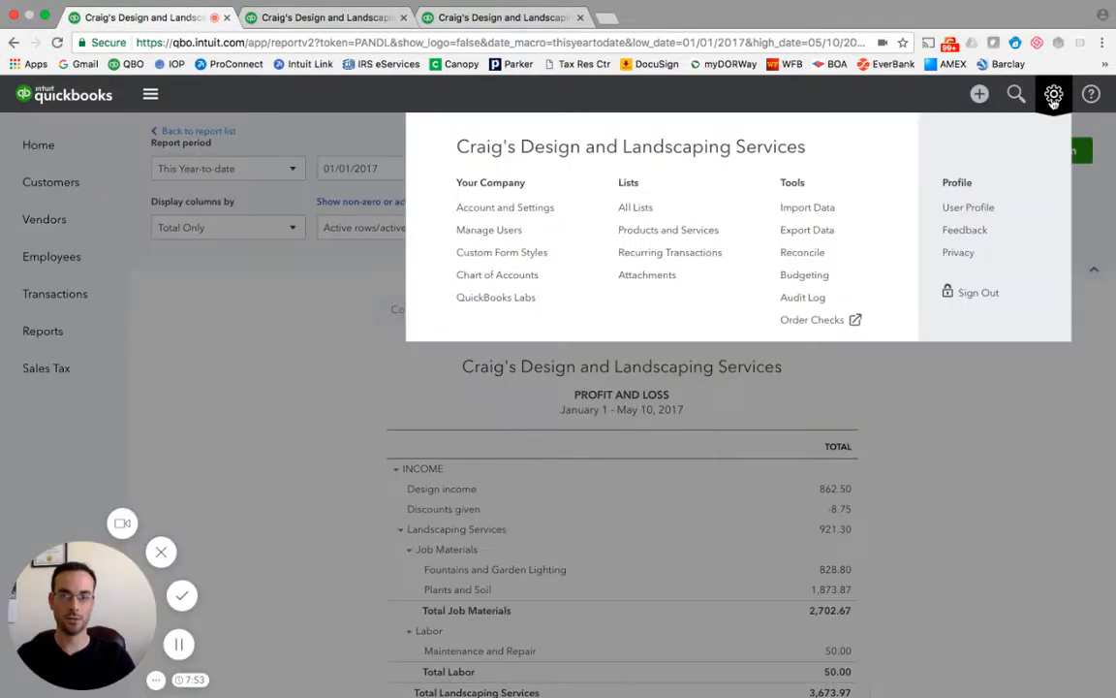
click(647, 235)
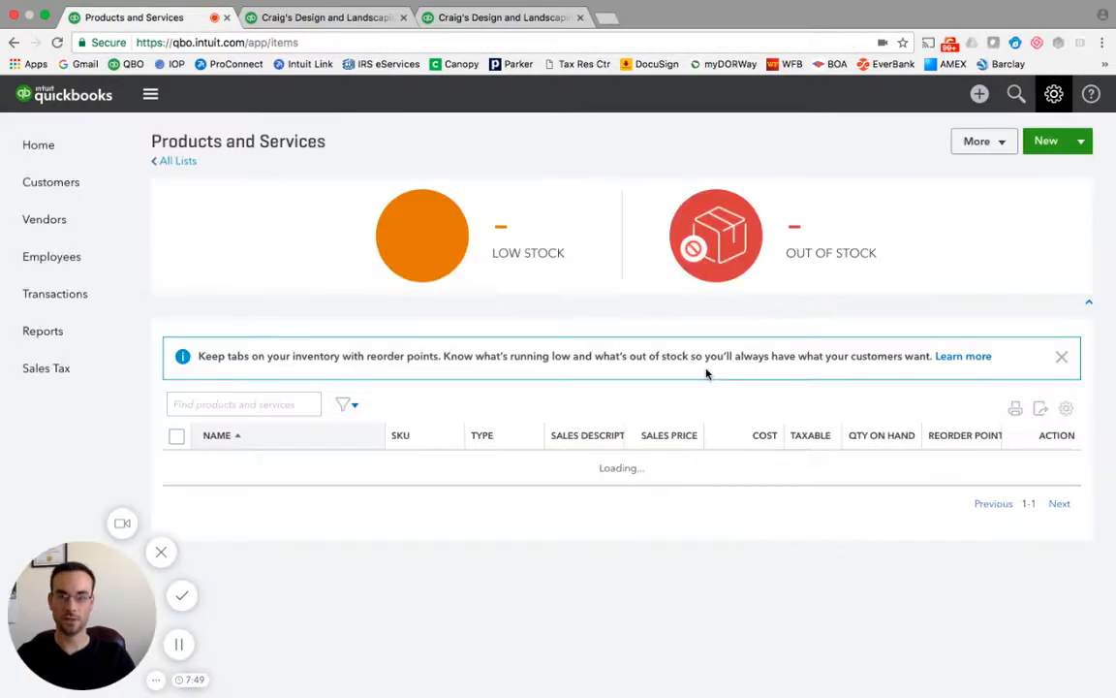
scroll(688, 464, down, 3)
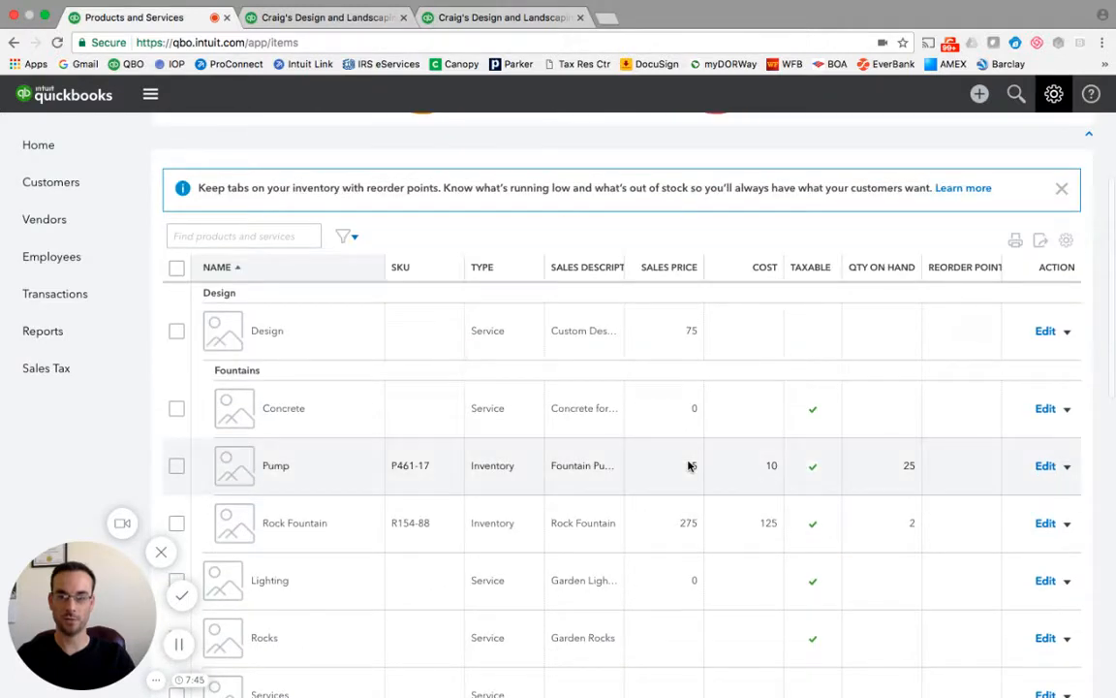
scroll(688, 464, down, 2)
scroll(690, 466, up, 1)
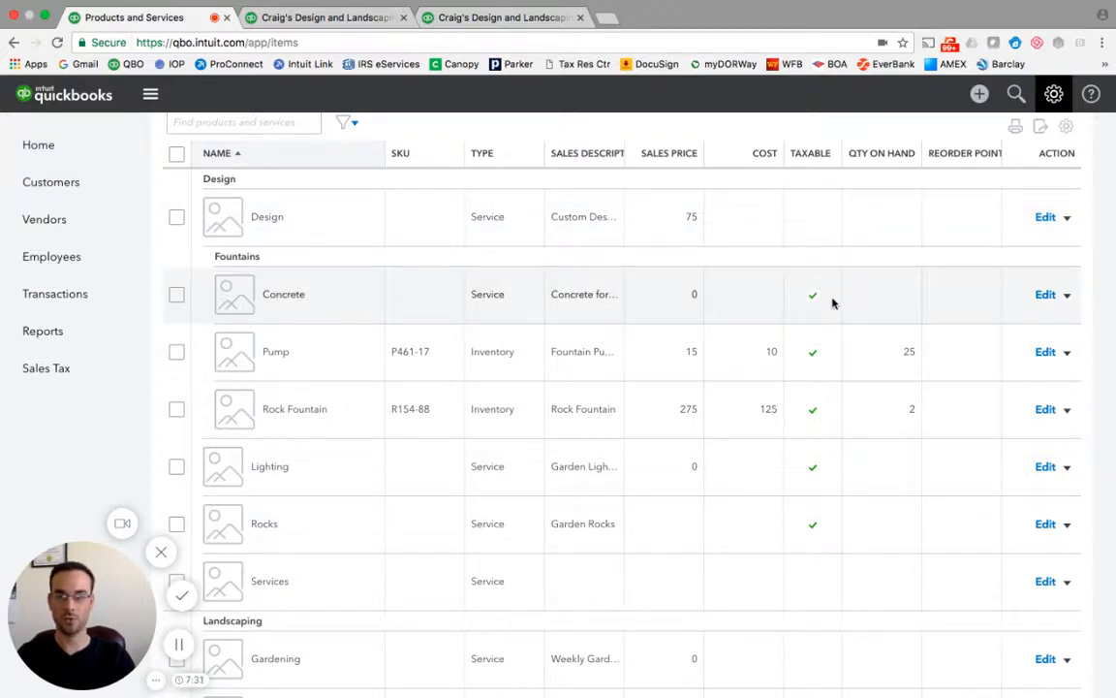
scroll(696, 281, up, 2)
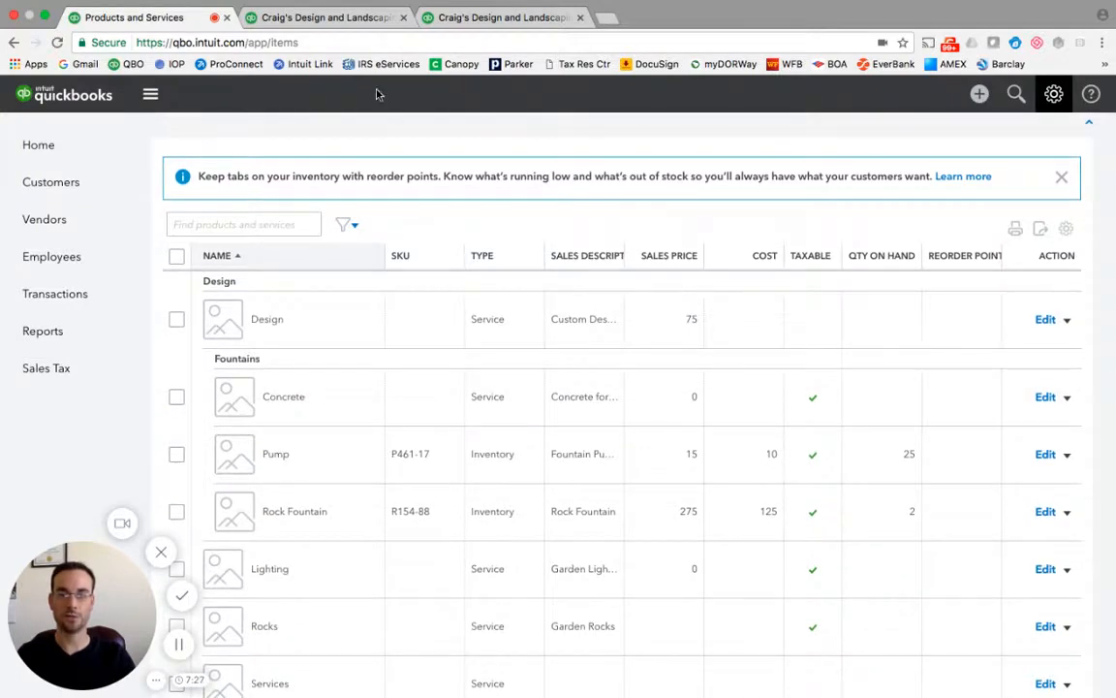
Return to the Sales by Product/Service Summary tab and look over the Design and Landscaping sections.
click(325, 18)
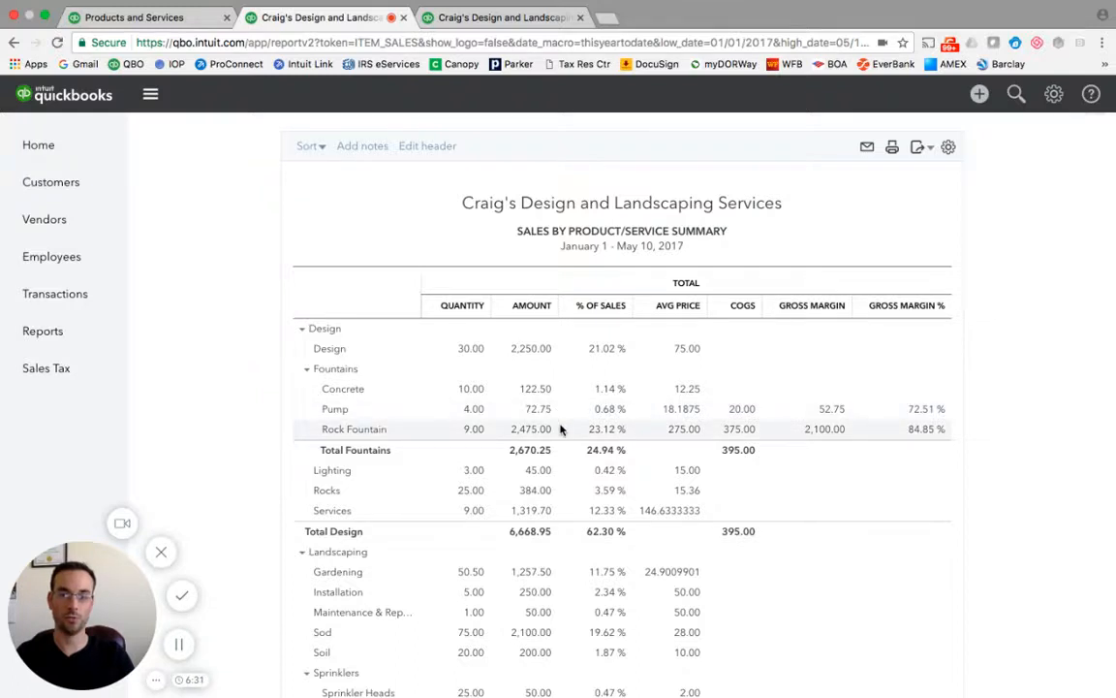
scroll(560, 426, down, 1)
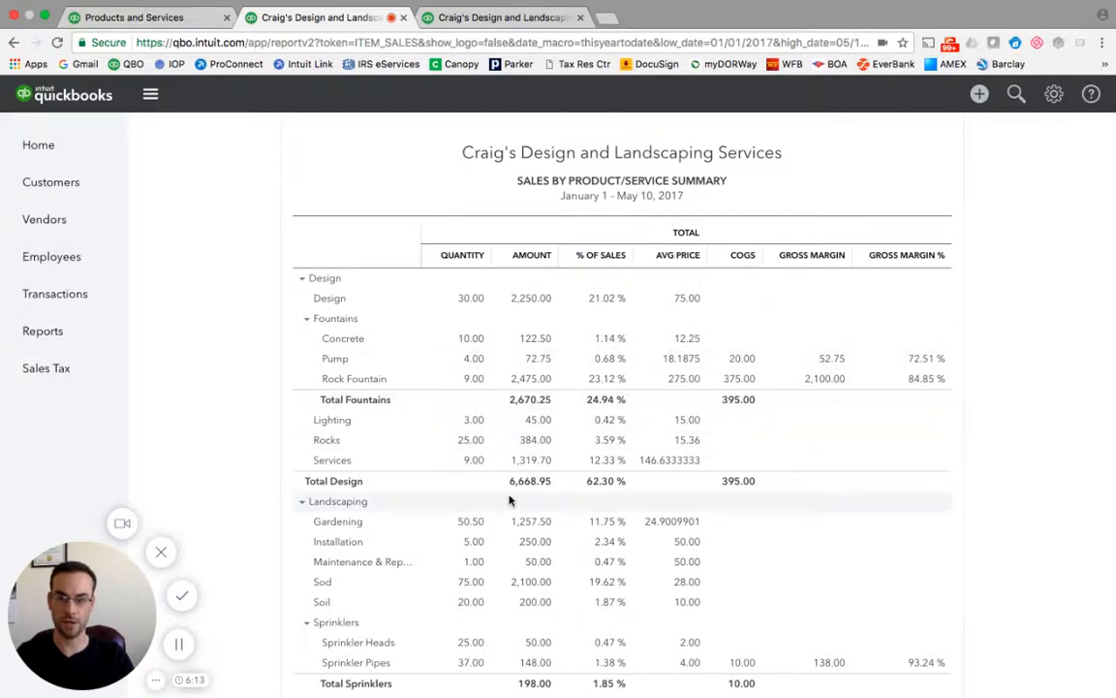
scroll(507, 505, down, 1)
scroll(495, 475, up, 1)
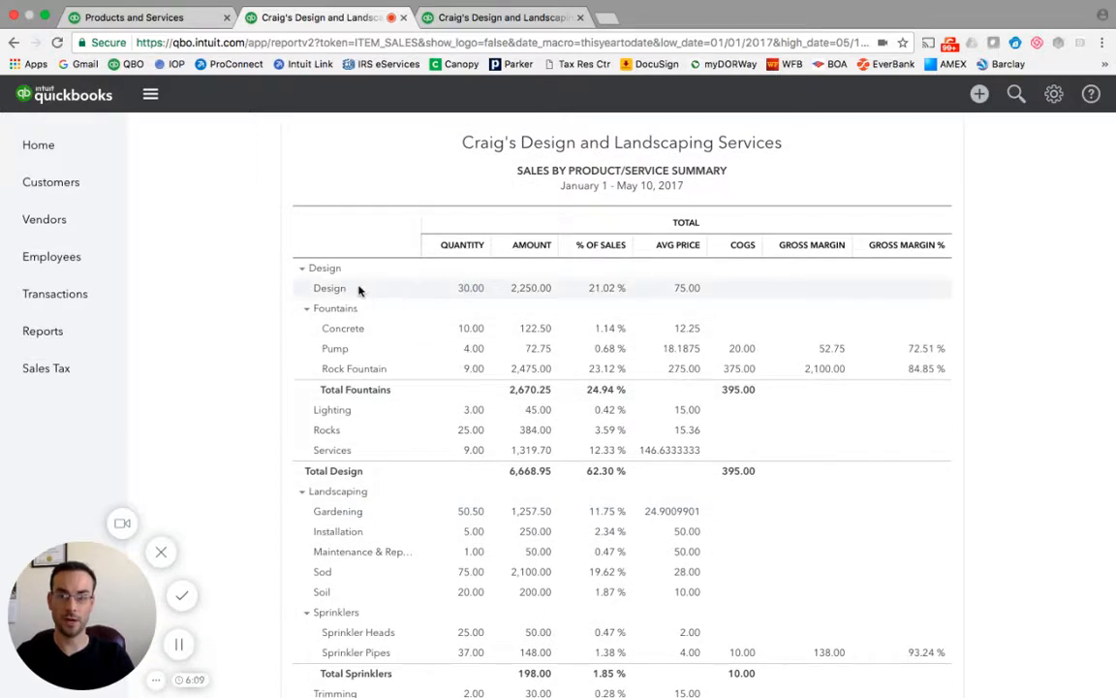
Drill into the Design amount to open its Sales by Product/Service Detail report.
click(528, 290)
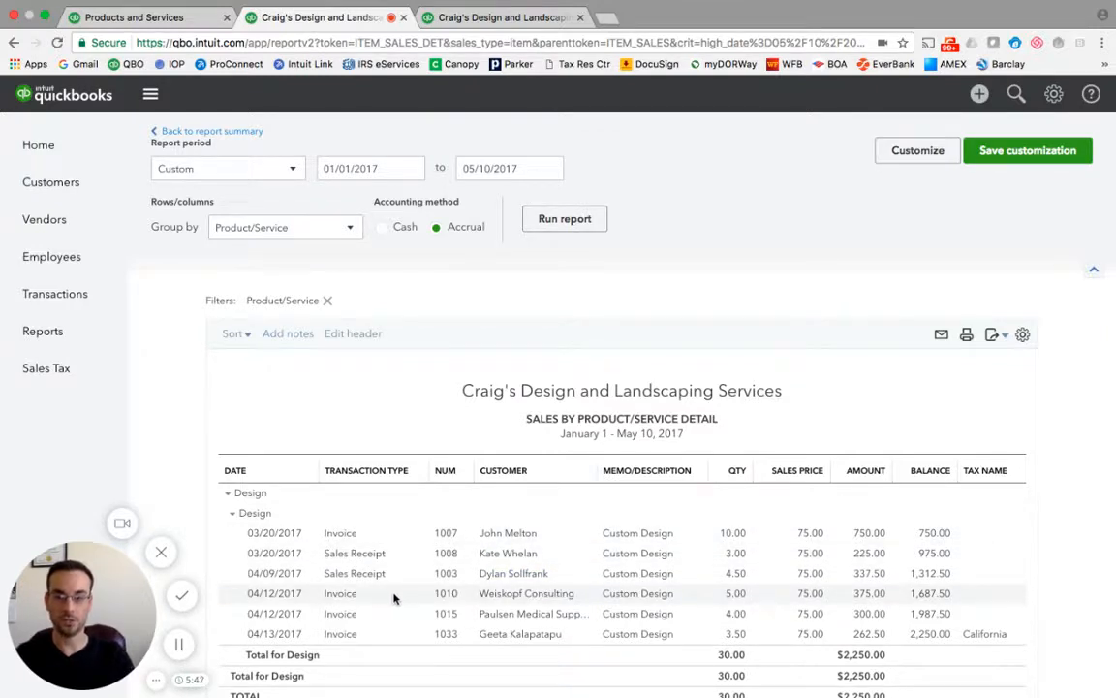
scroll(427, 596, down, 1)
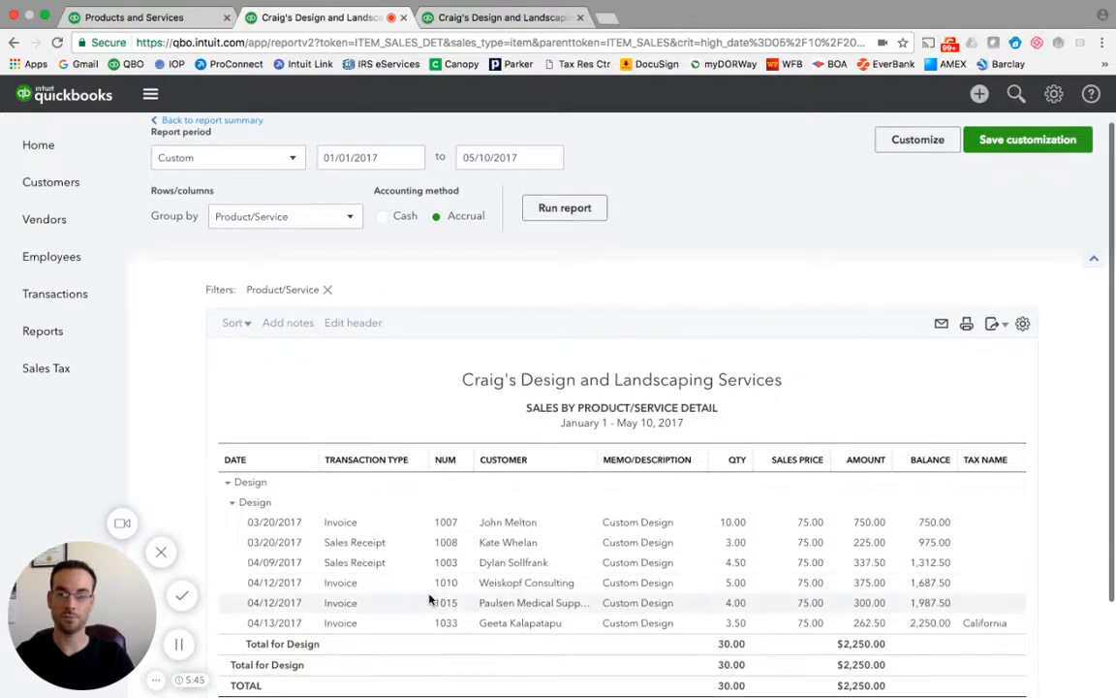
scroll(429, 596, down, 2)
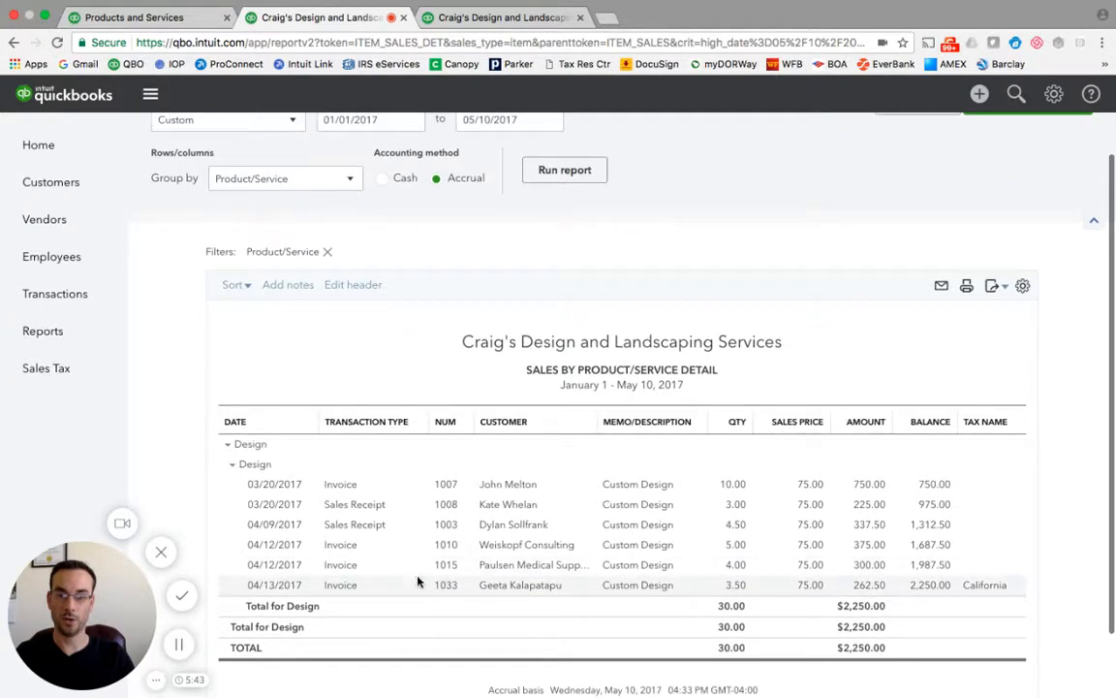
Open invoice 1007 from the detail report, inspect its product line choices, and close the invoice.
click(350, 489)
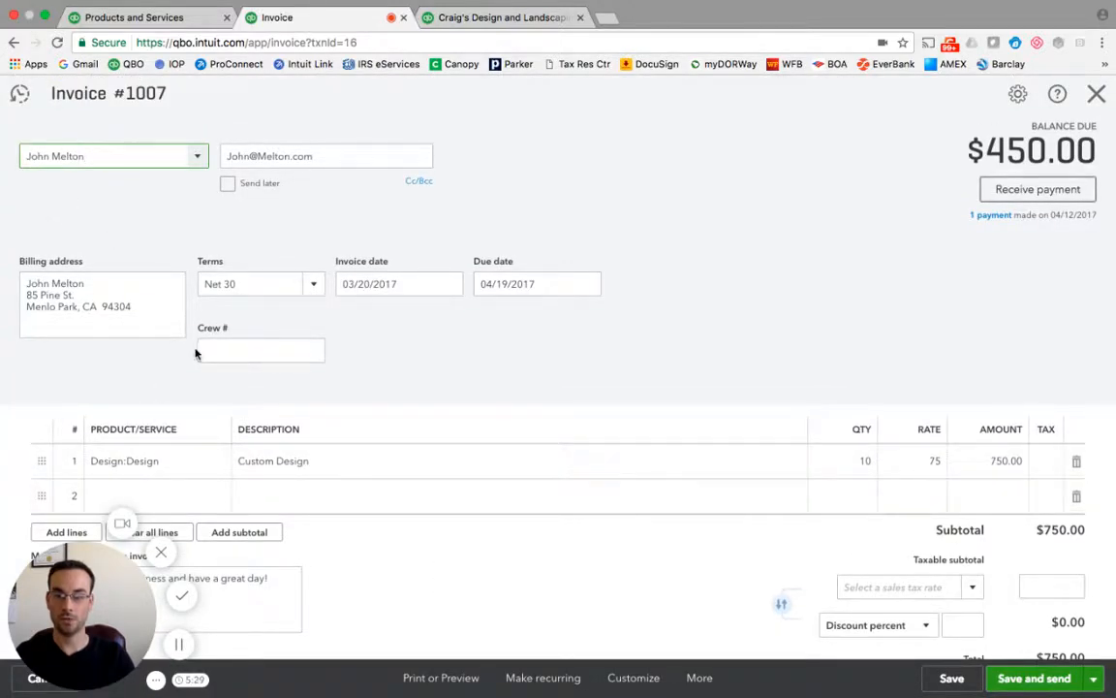
scroll(197, 354, down, 2)
click(143, 341)
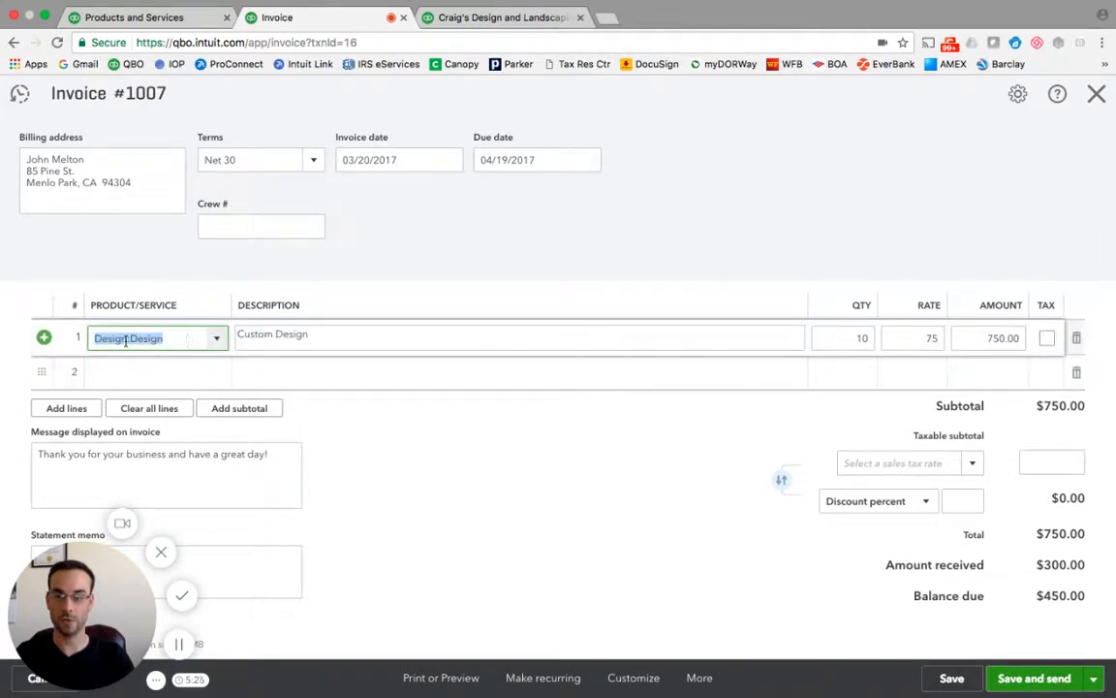
click(217, 341)
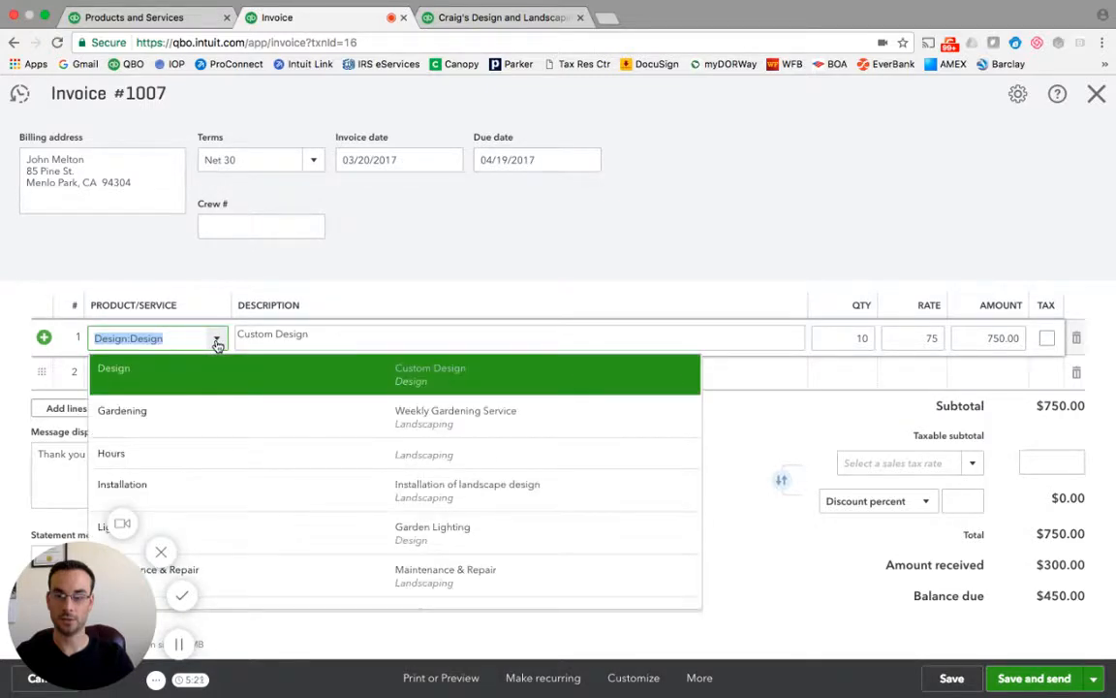
click(217, 341)
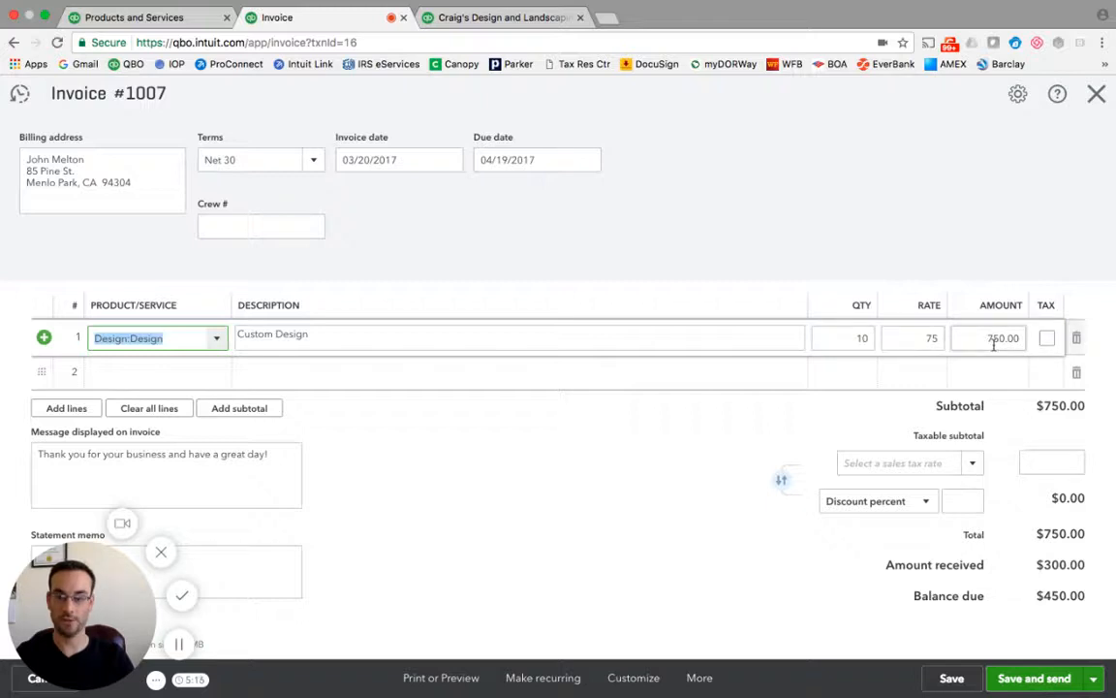
scroll(969, 340, up, 3)
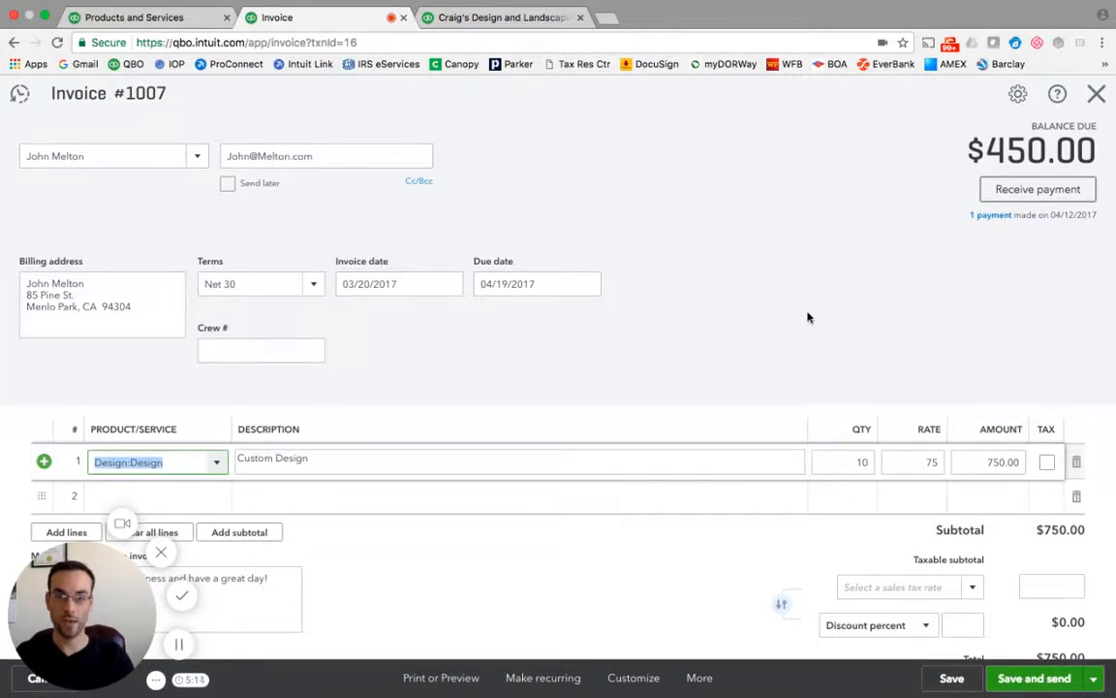
click(1096, 94)
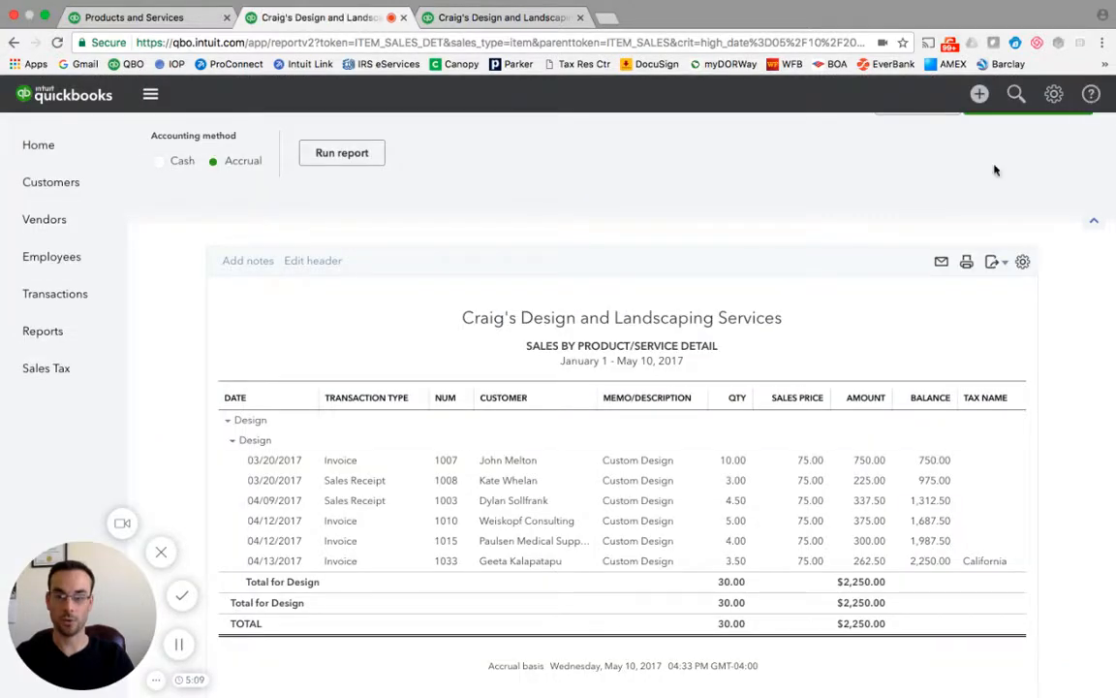
Go back to the report summary and scroll through it down to the totals.
scroll(399, 403, up, 1)
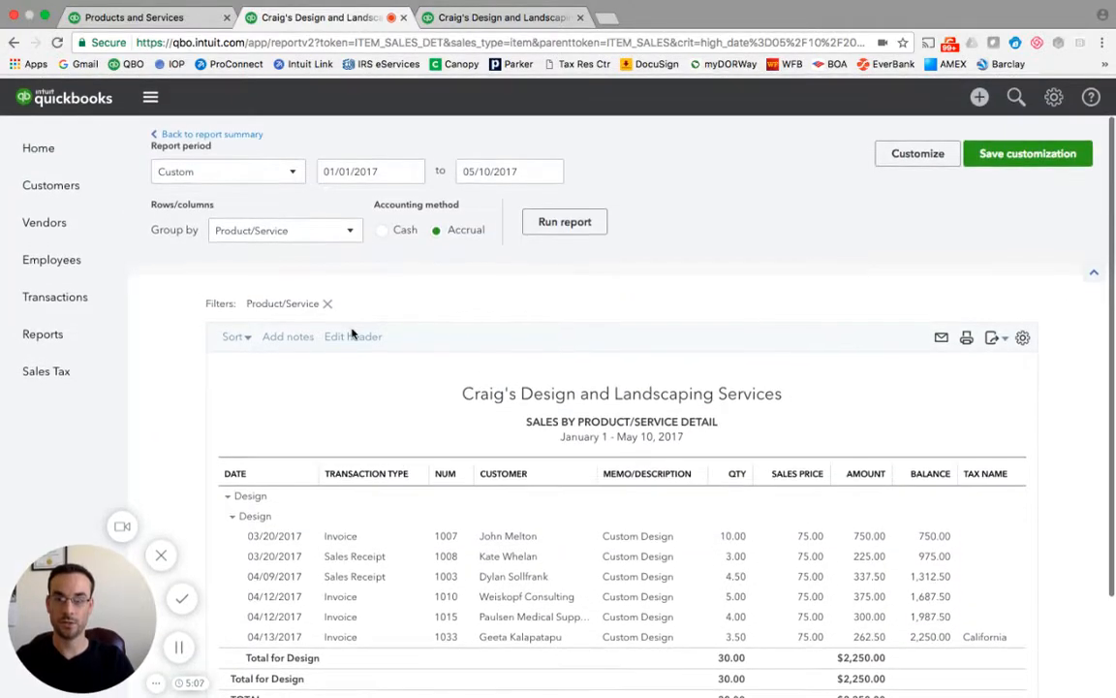
click(208, 133)
scroll(480, 398, down, 3)
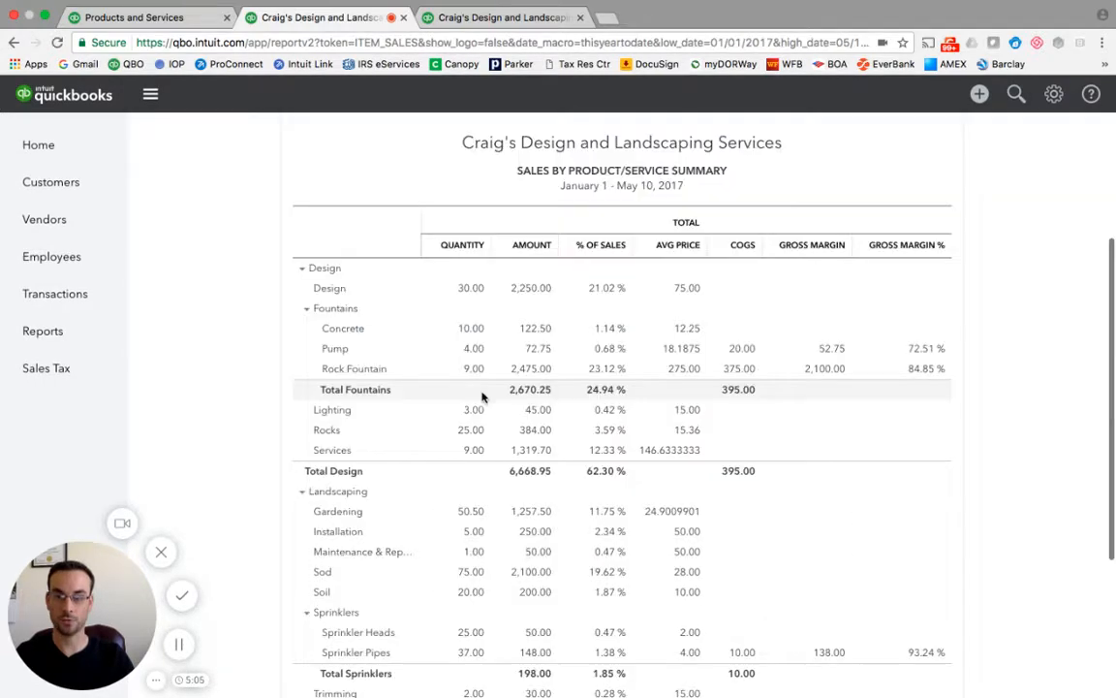
scroll(677, 581, down, 5)
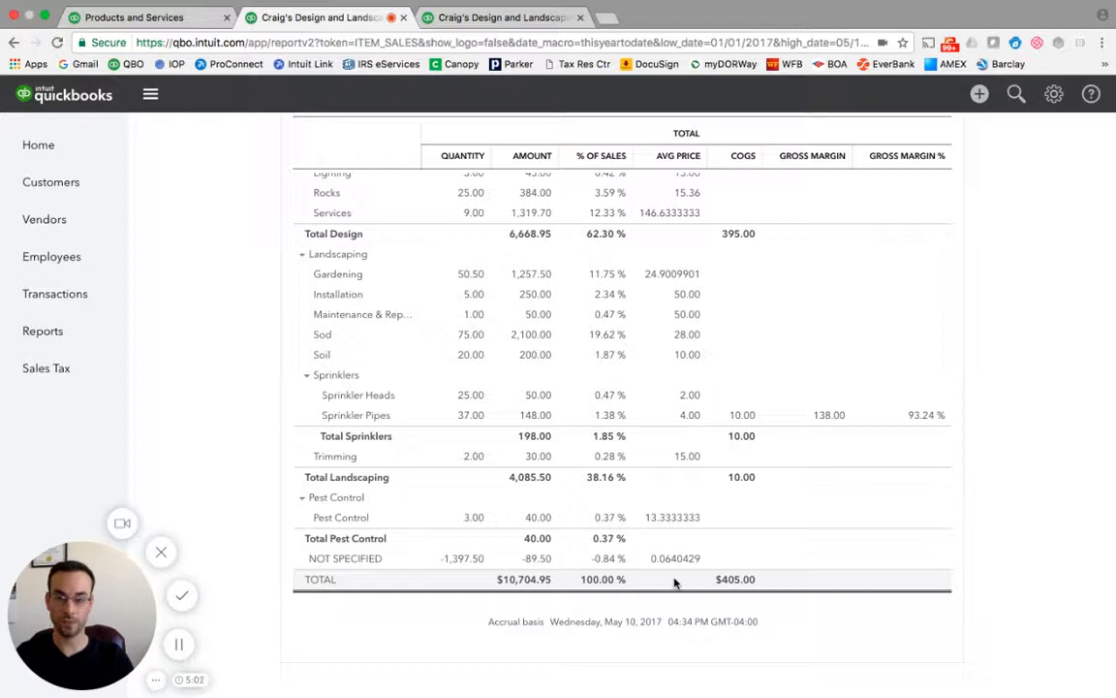
scroll(675, 581, up, 1)
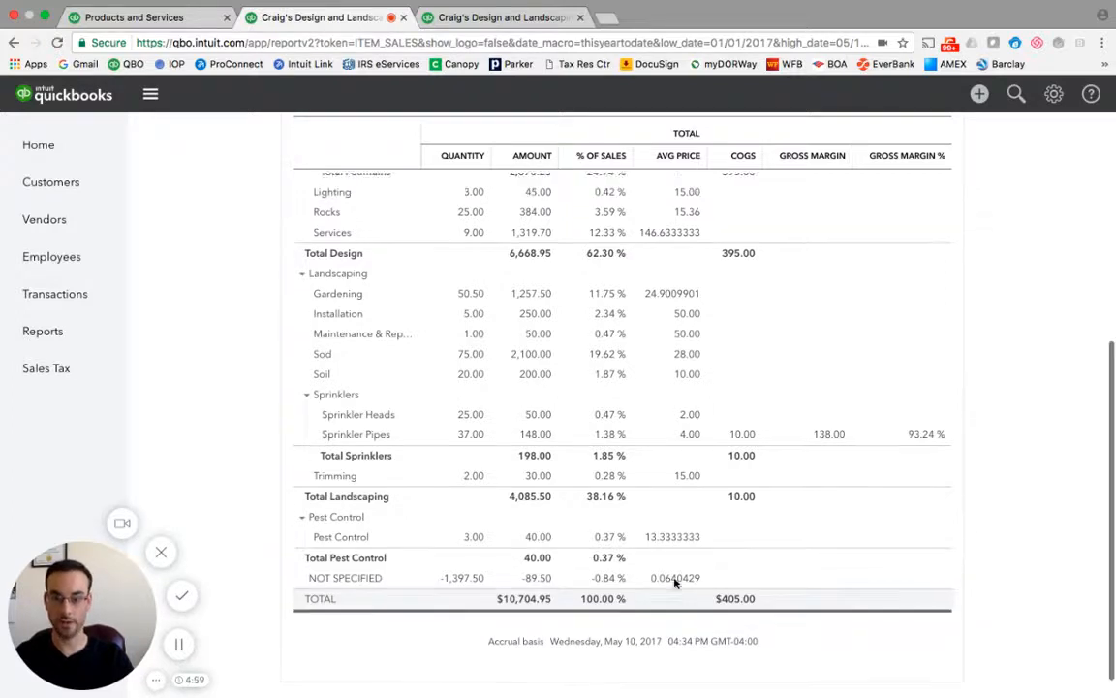
Scroll back up the sales summary and switch to the Profit and Loss report tab to review Design income.
scroll(675, 581, up, 1)
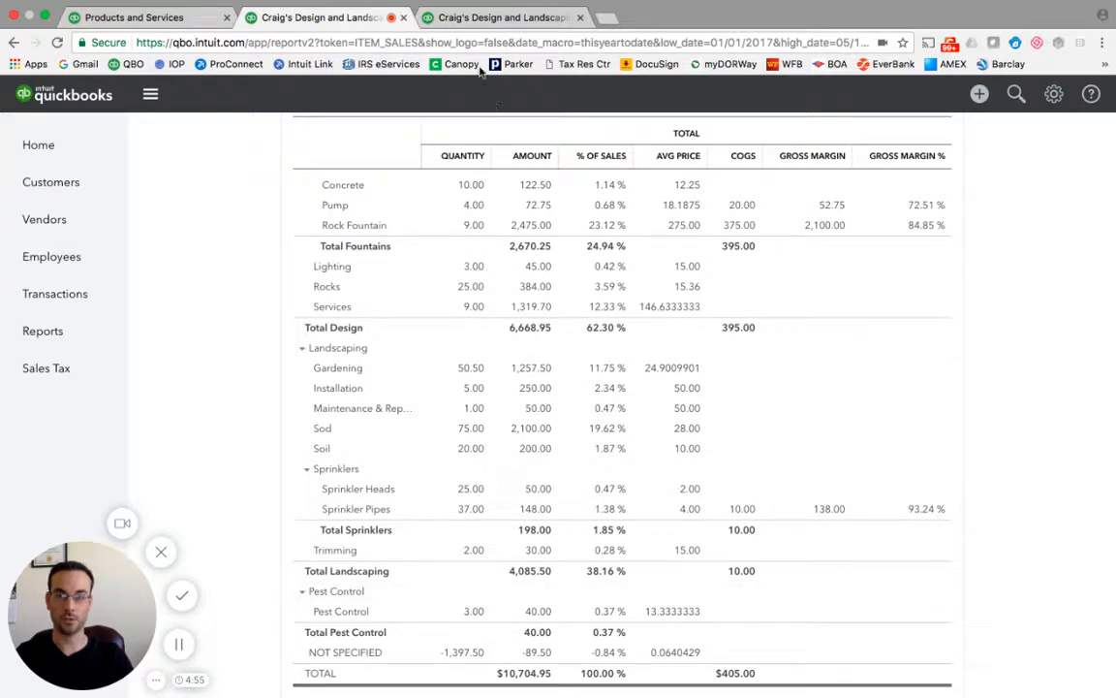
click(471, 19)
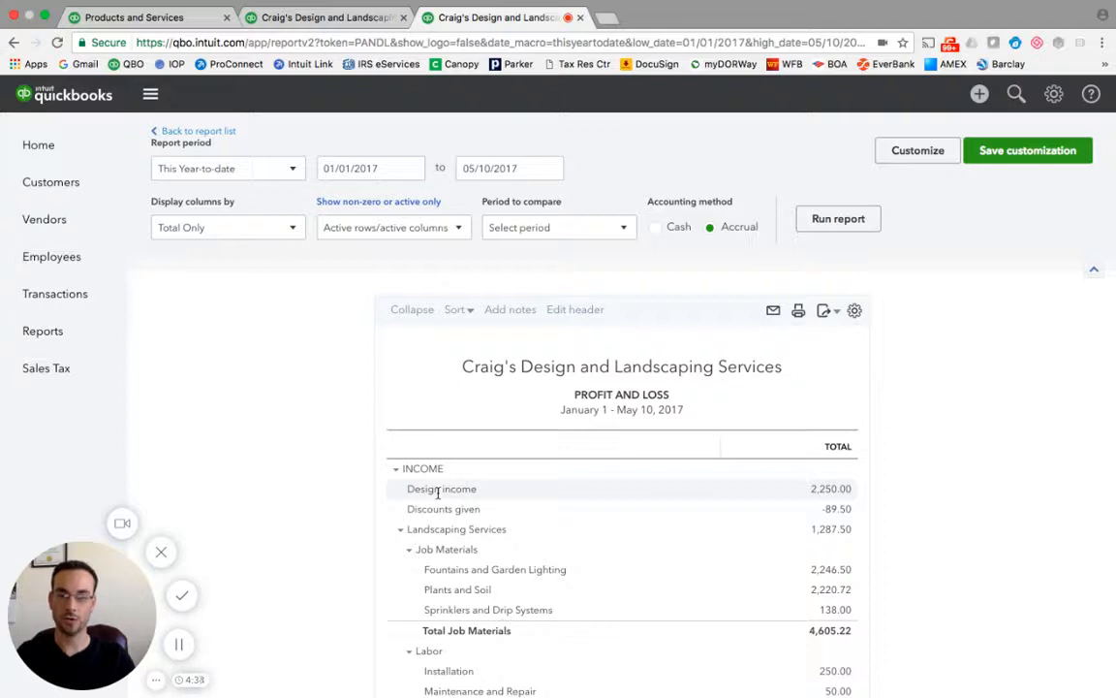
Open the Design service in Products and Services for editing and inspect its income account list.
click(114, 19)
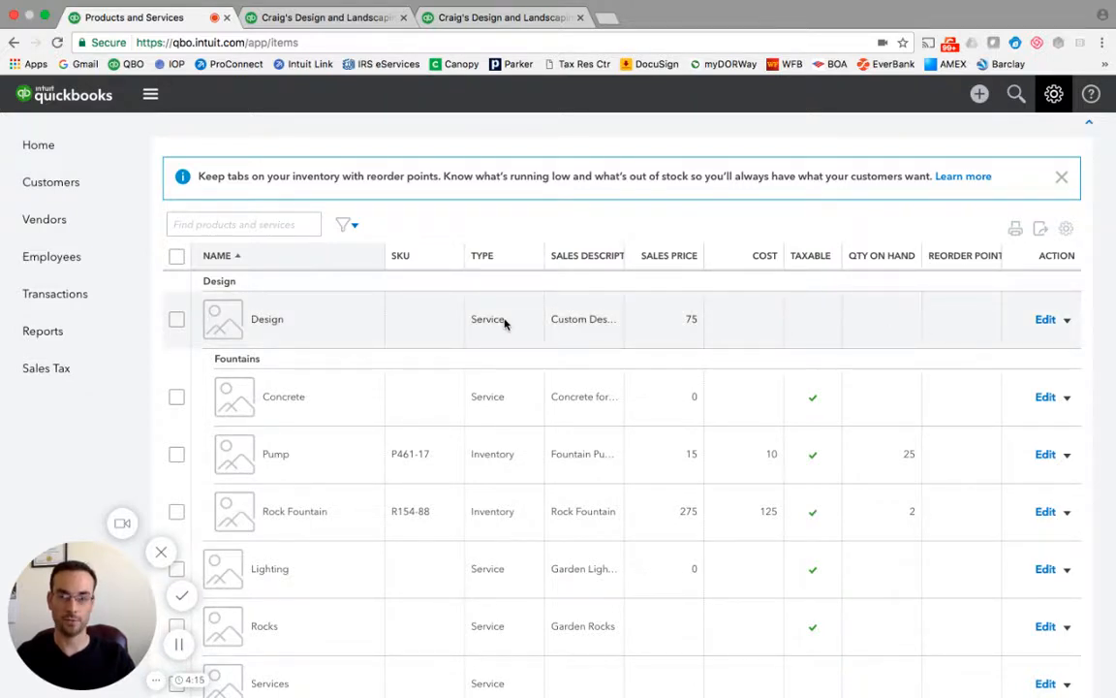
click(1048, 327)
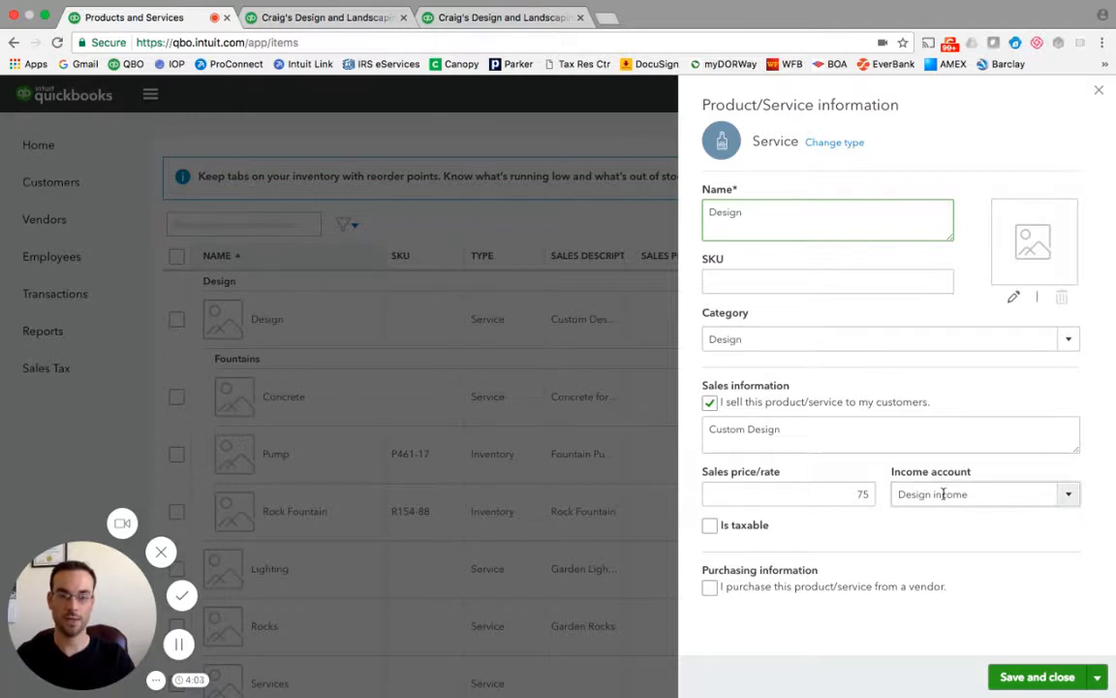
click(1065, 499)
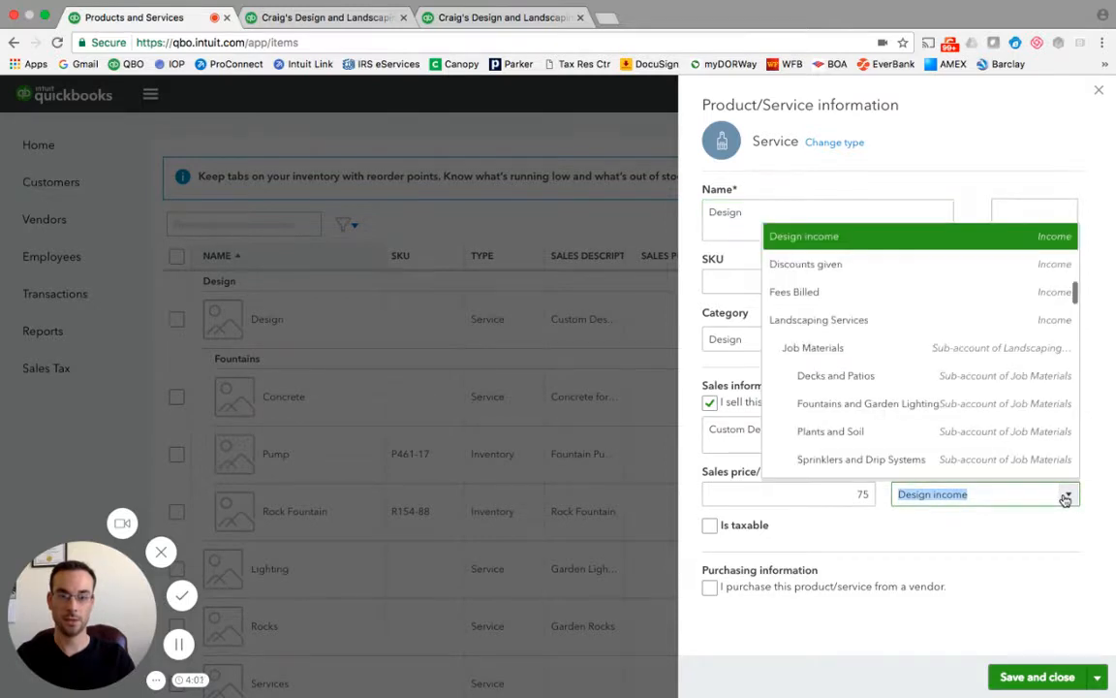
click(1065, 498)
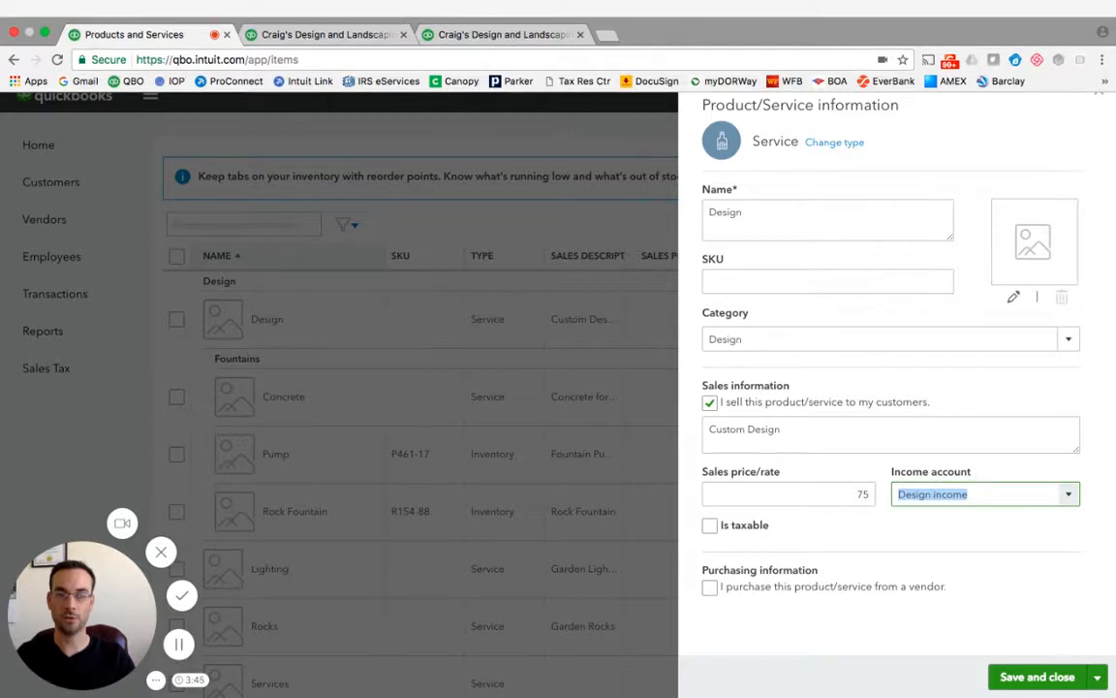
Return to the Profit and Loss report and drill into the Design income amount to list its transactions.
click(499, 34)
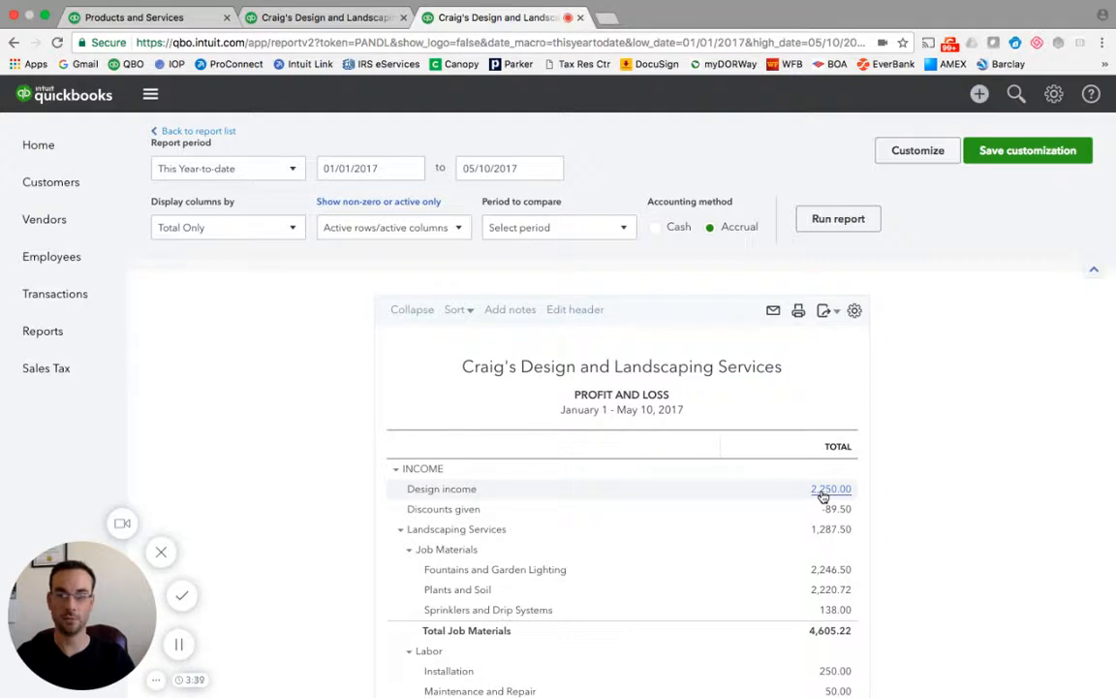
click(823, 492)
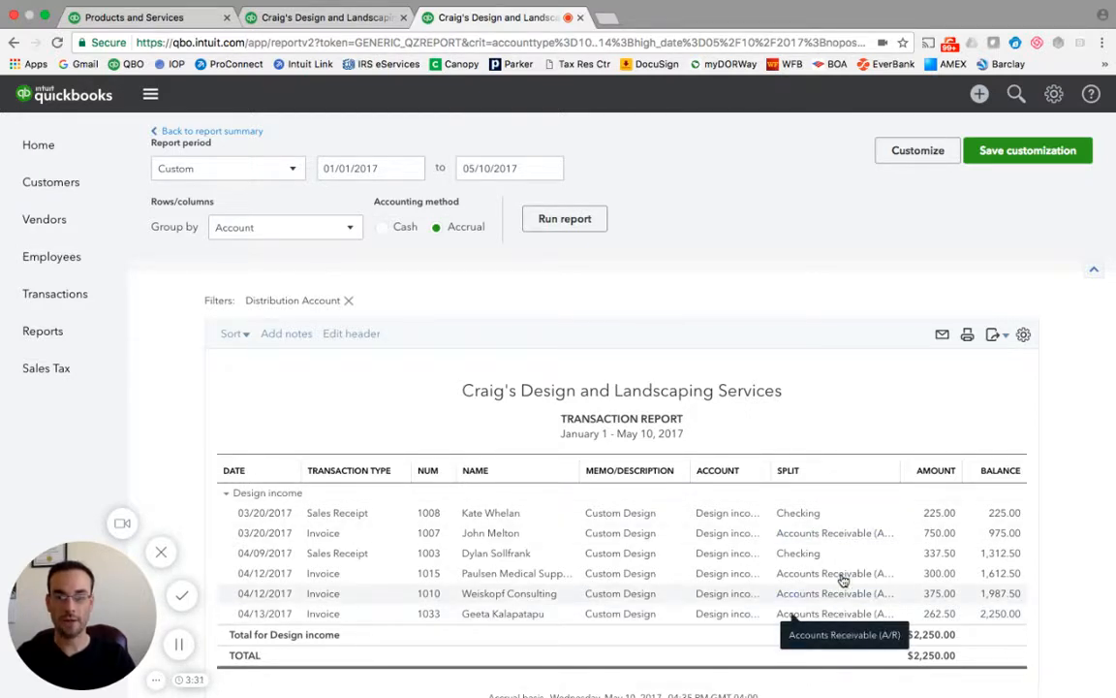
Start a new bank deposit and set Received From to Books by Bessie.
click(994, 96)
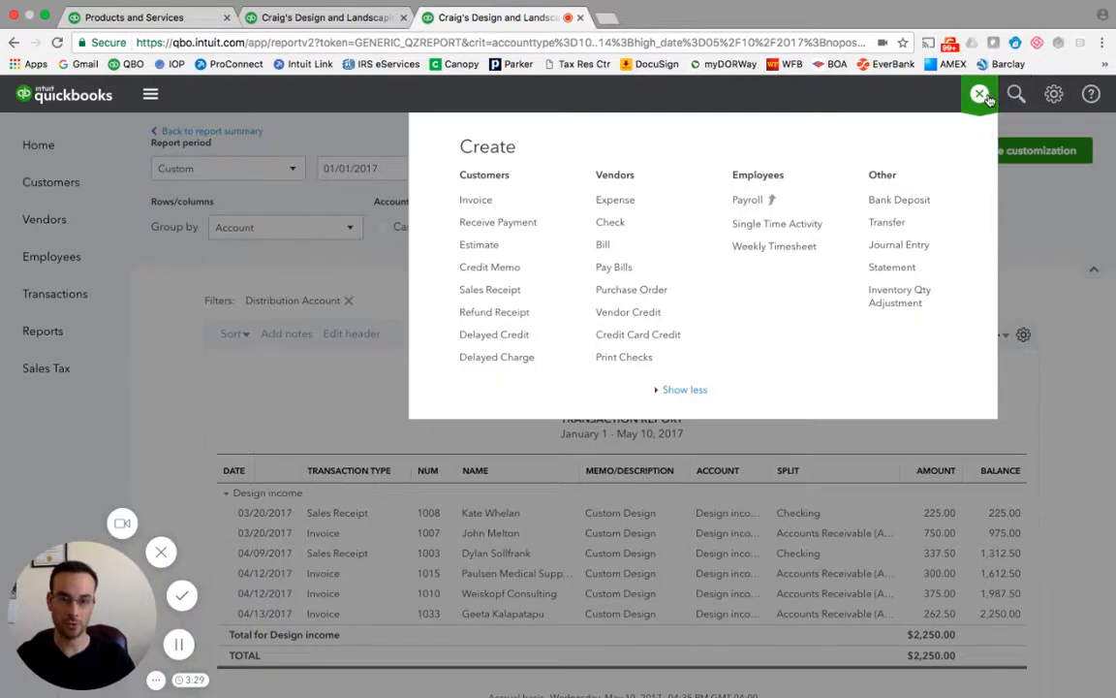
click(900, 199)
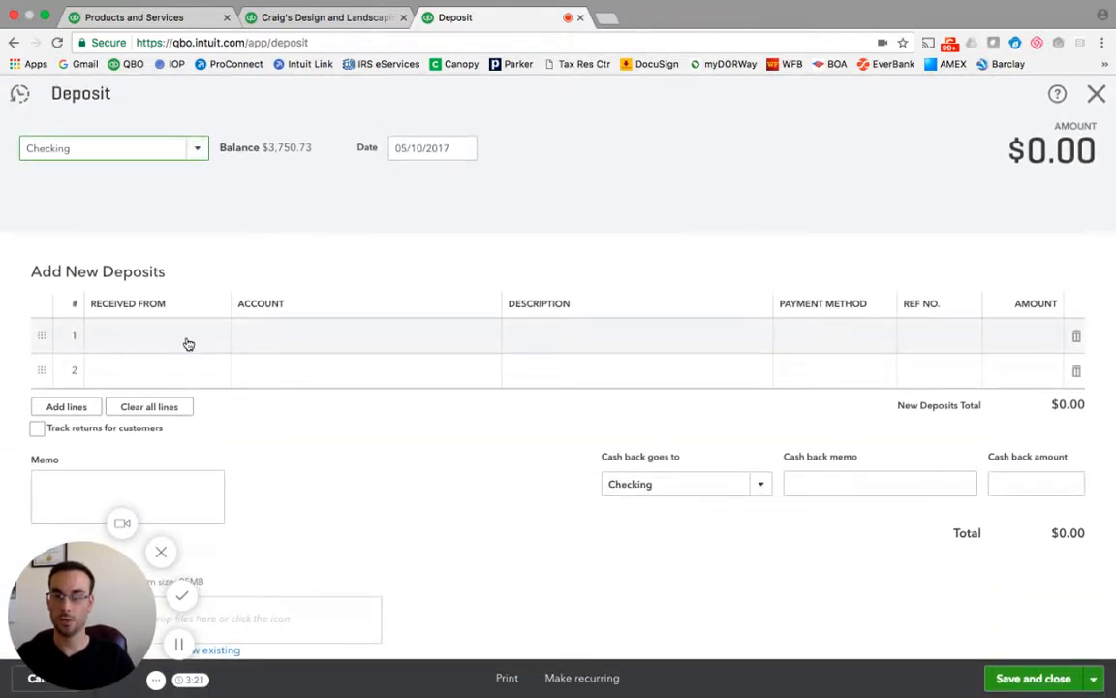
click(187, 337)
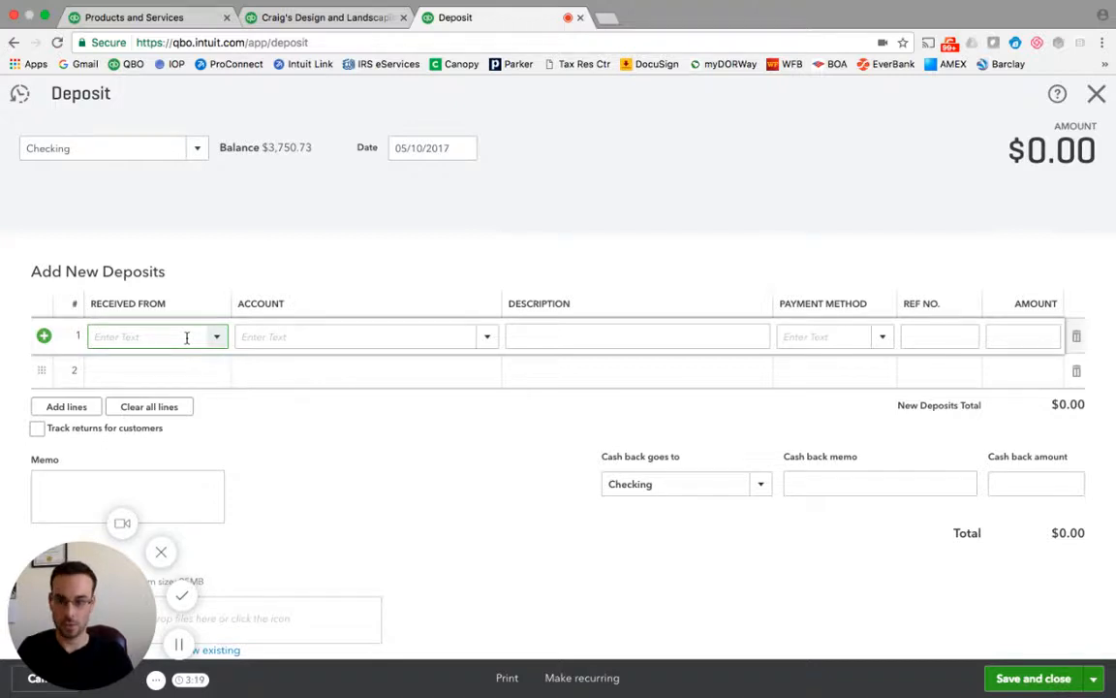
text(bes)
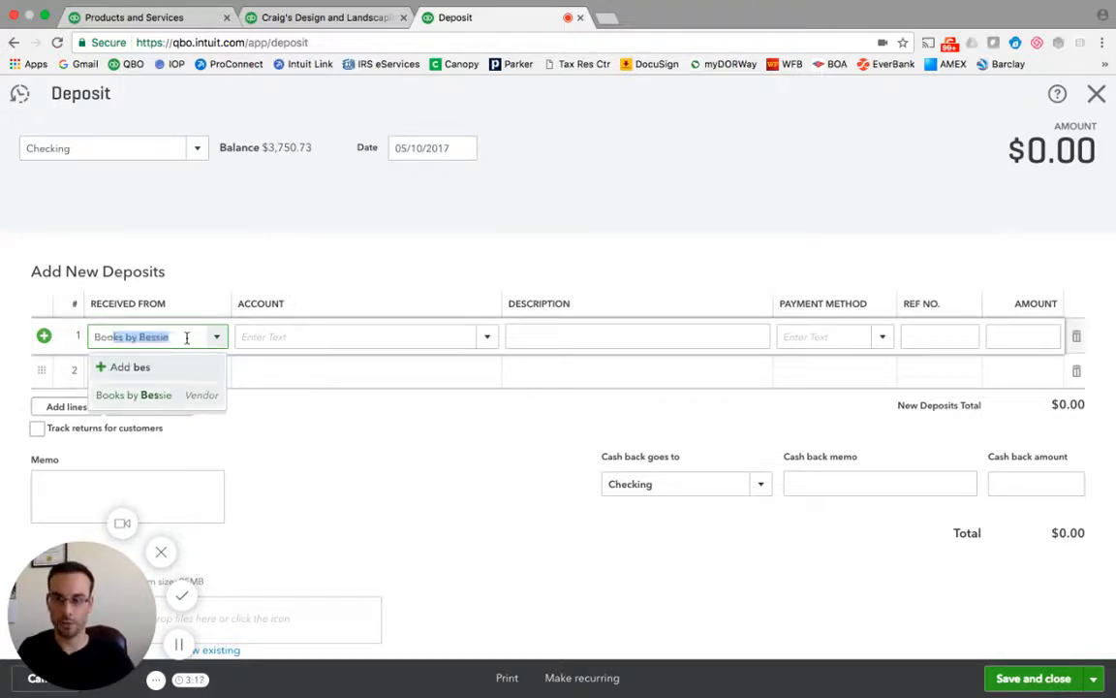
key(Tab)
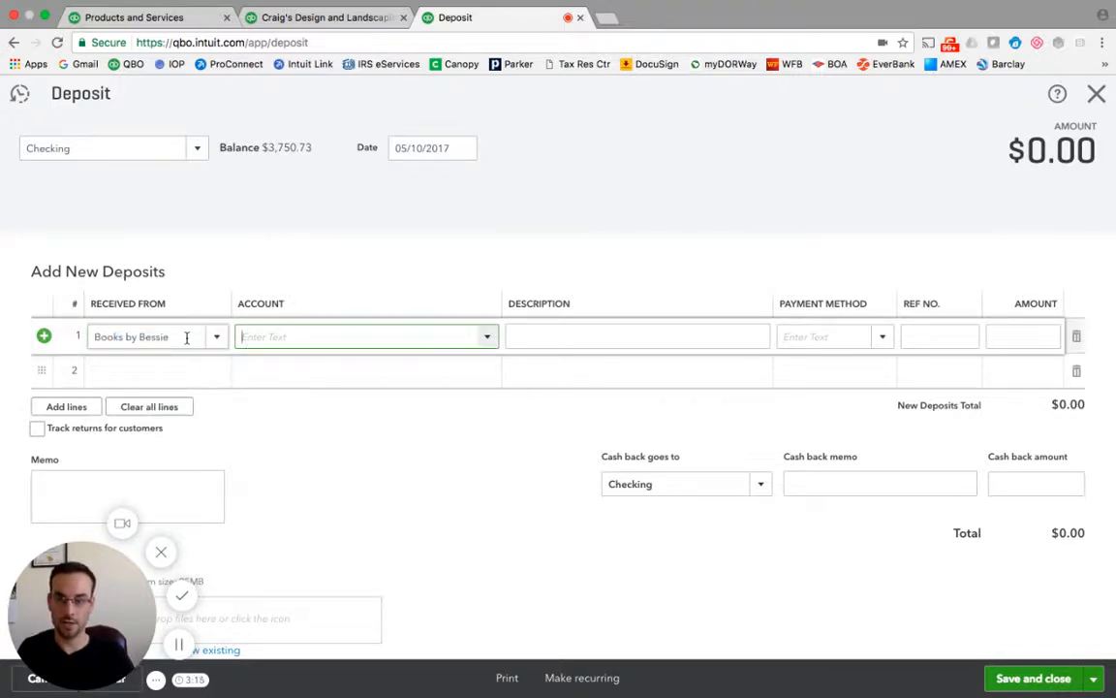
Assign the deposit line to the Design income account with an amount of 1,000.00.
text(des)
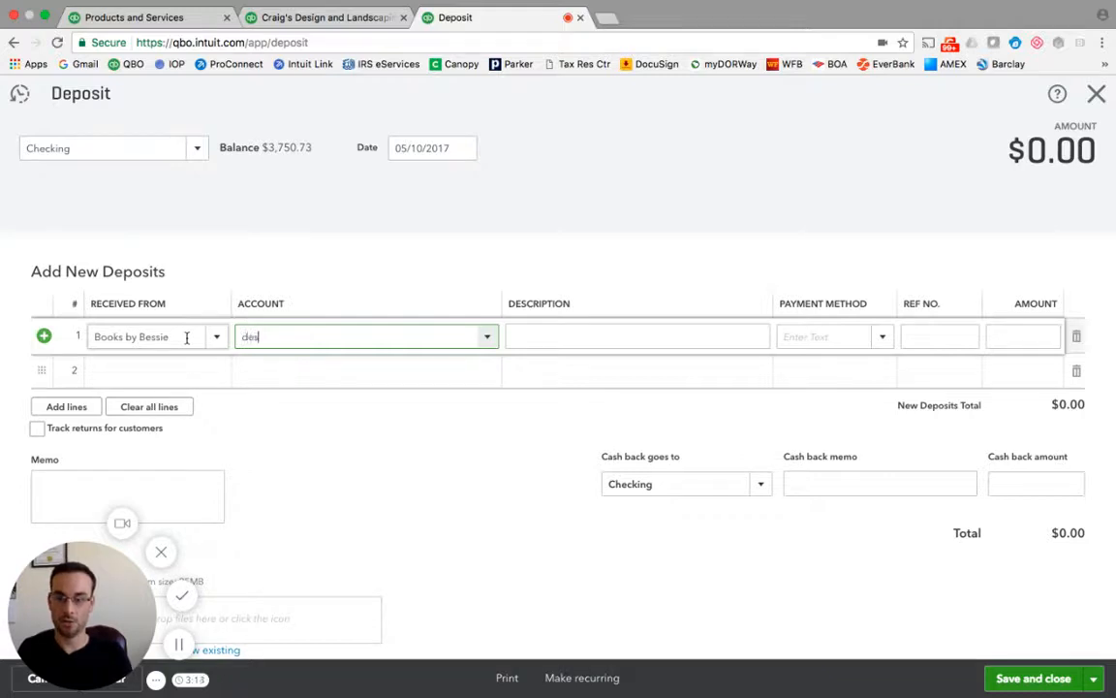
key(Tab)
key(Tab)
key(Tab)
key(Tab)
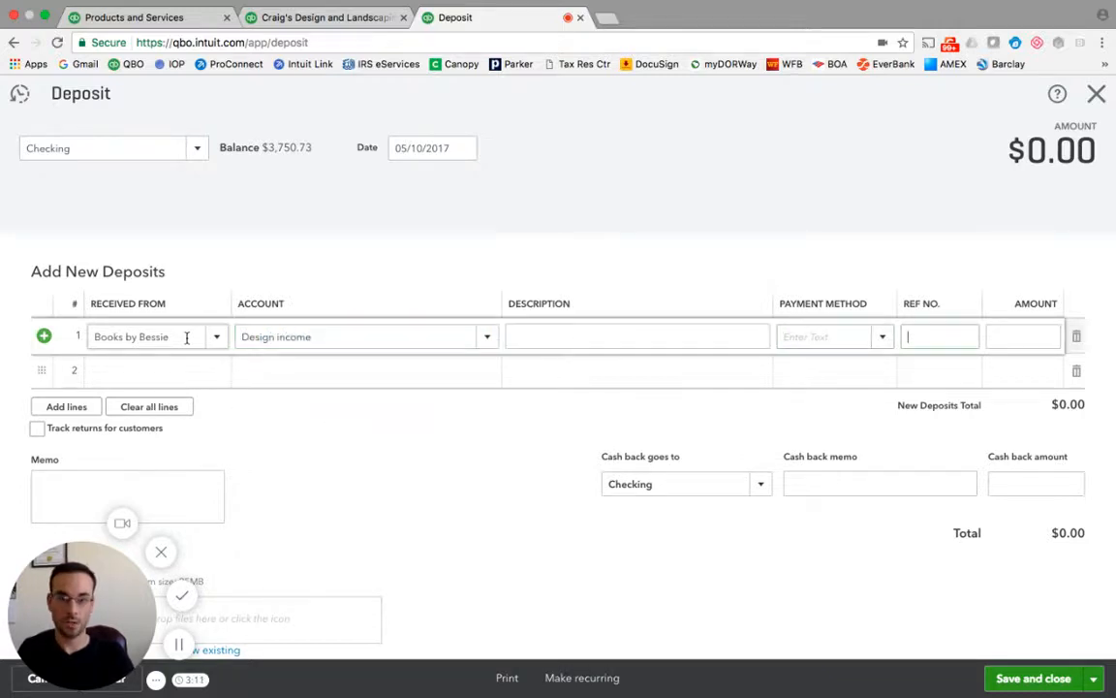
text(100)
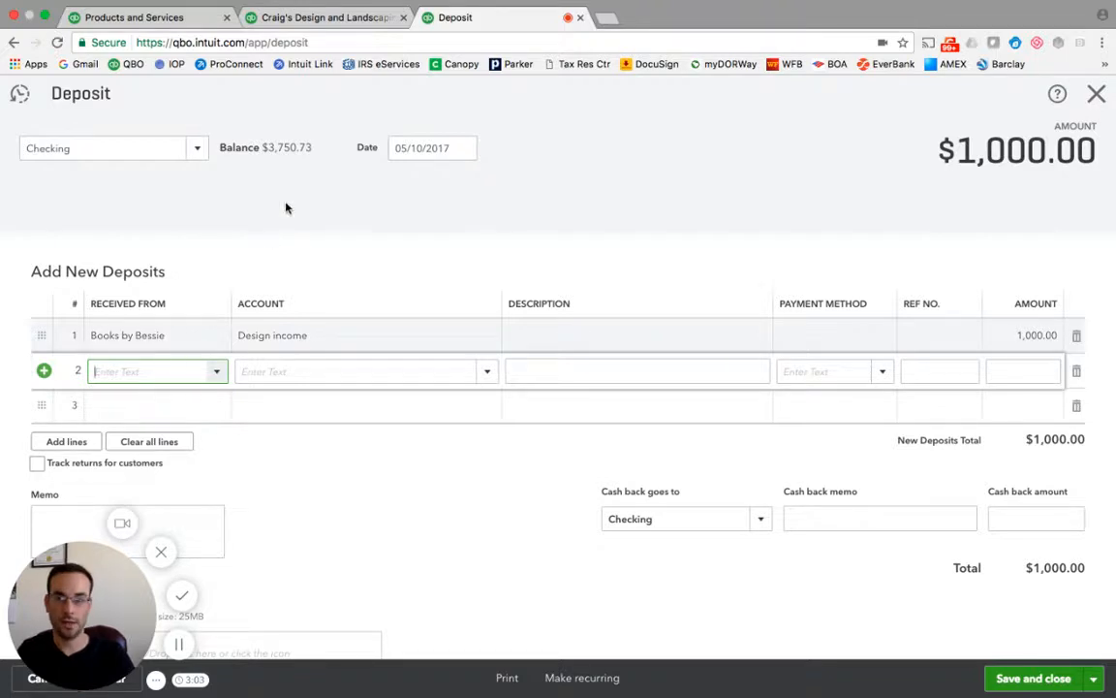
Review the deposit's bank account and date, then save and close the deposit.
click(192, 147)
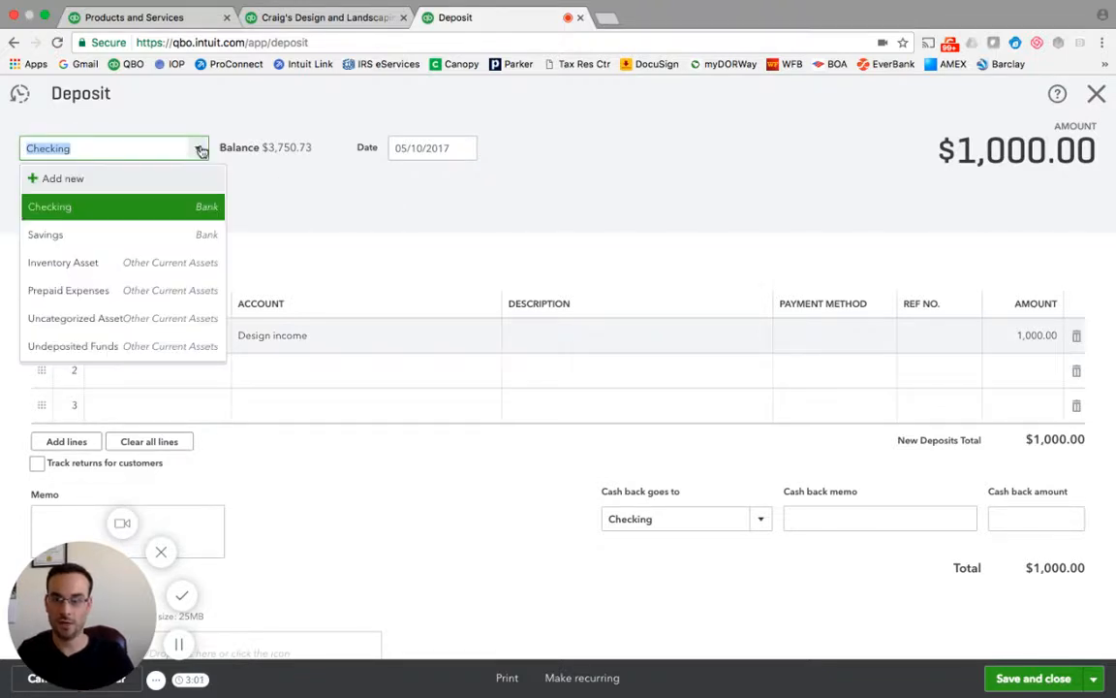
click(195, 148)
click(431, 147)
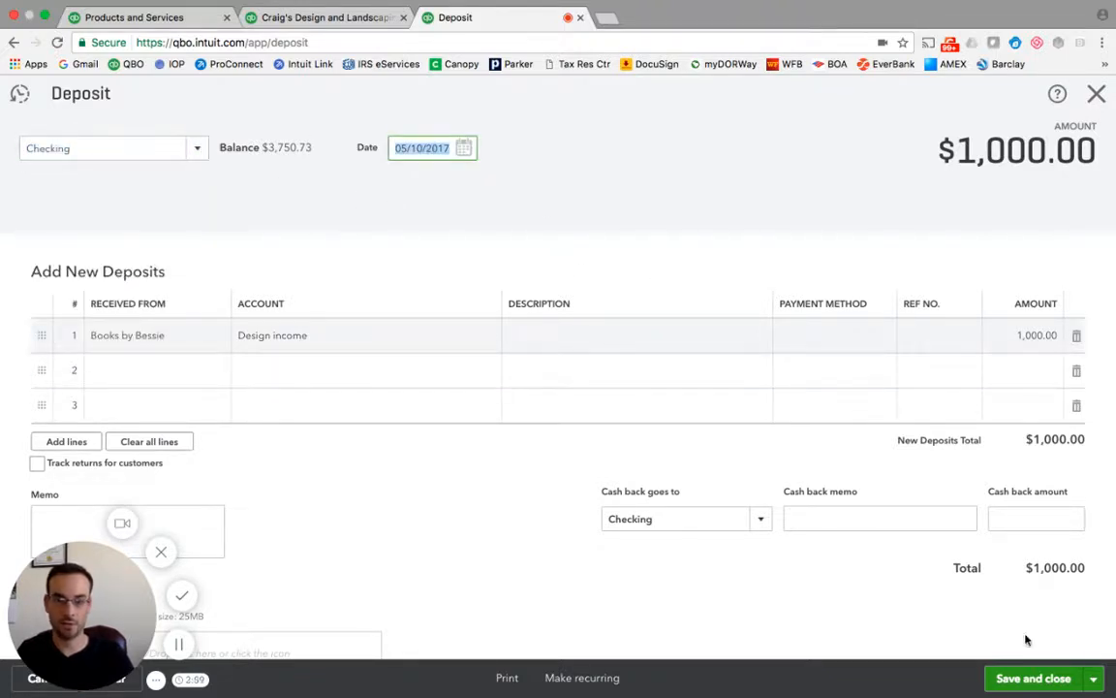
click(1054, 675)
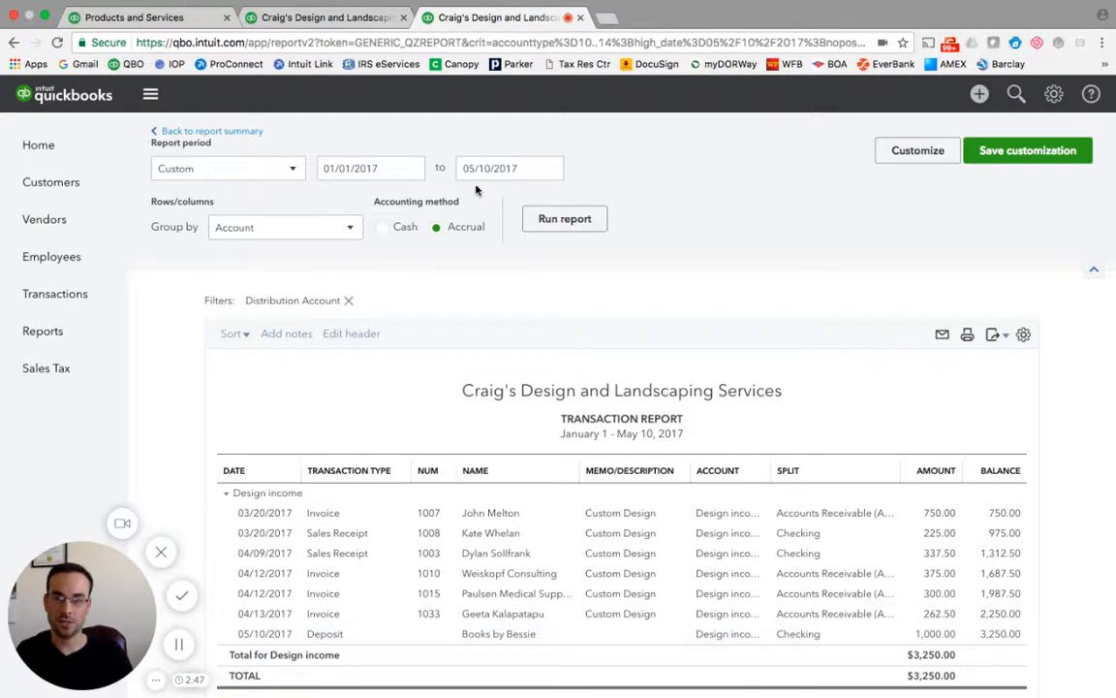
Scroll through the refreshed Design income transaction report and go back to the Profit and Loss summary.
scroll(532, 602, down, 2)
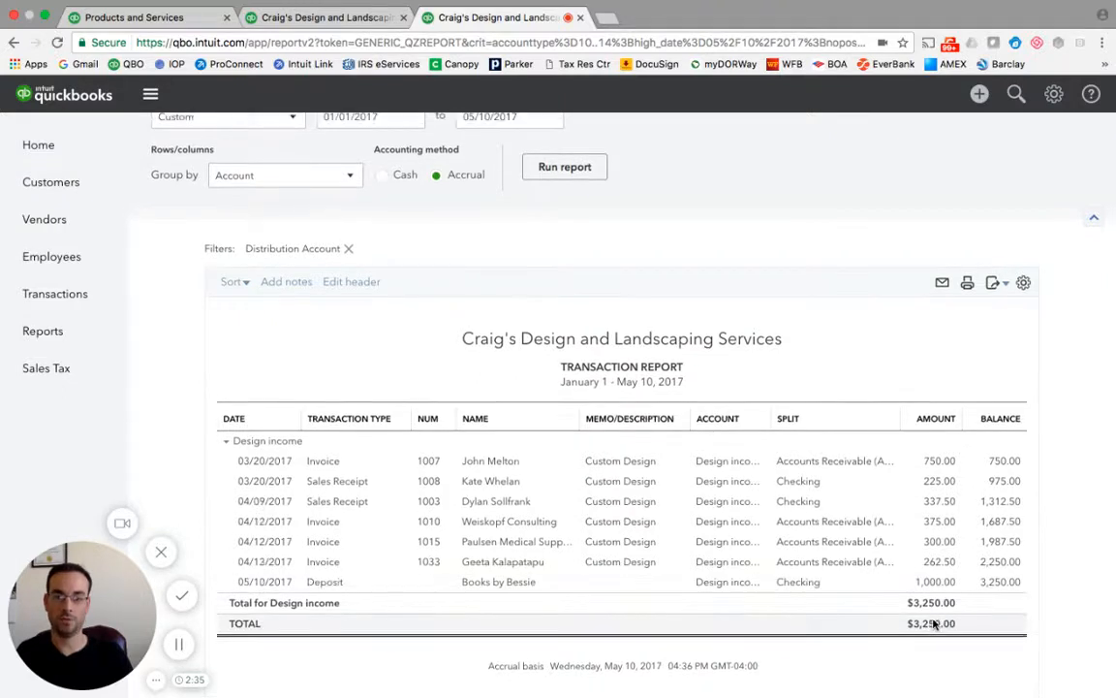
scroll(934, 623, up, 2)
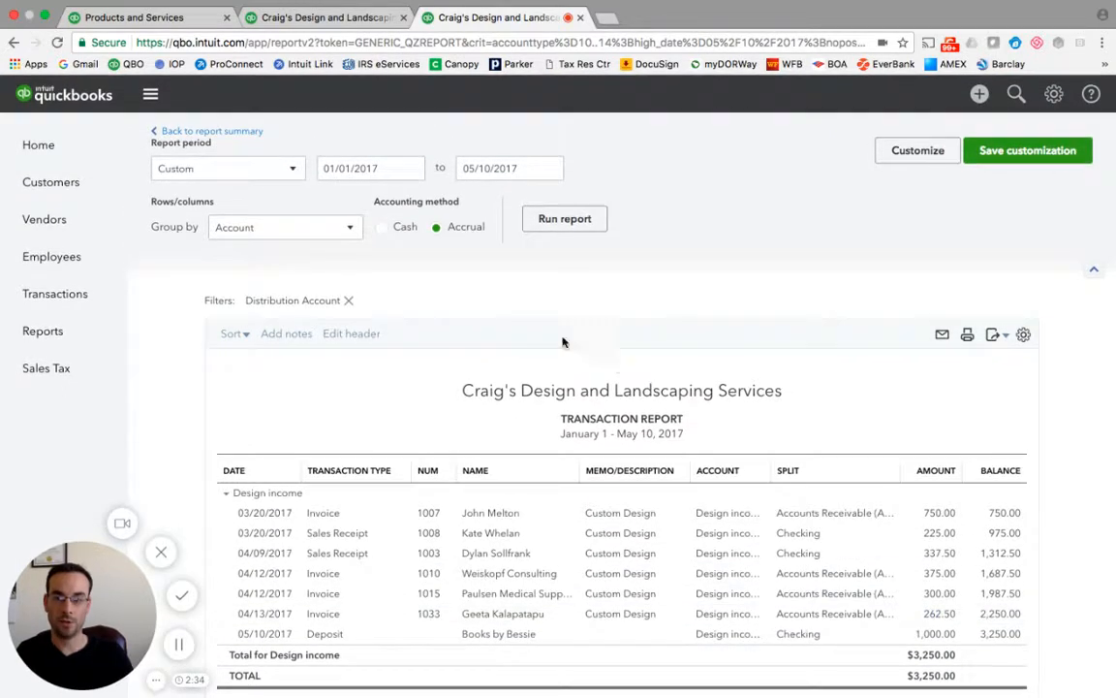
click(186, 134)
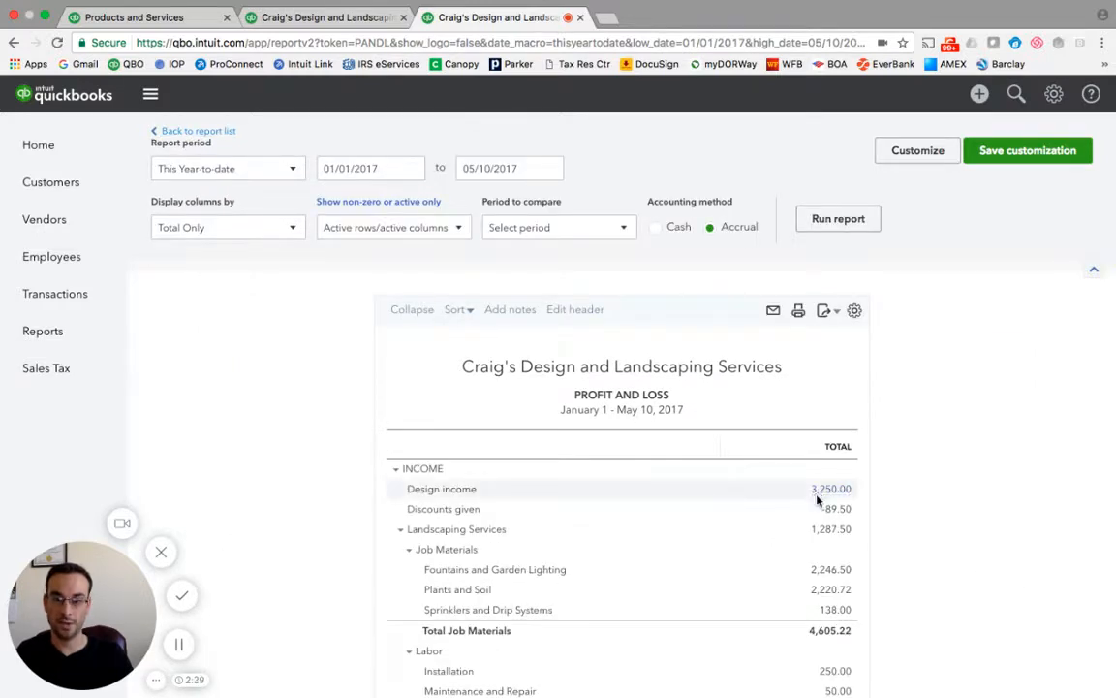
Switch to the Sales by Product/Service Summary tab, reload it, and scroll through its Design and Landscaping totals.
click(325, 18)
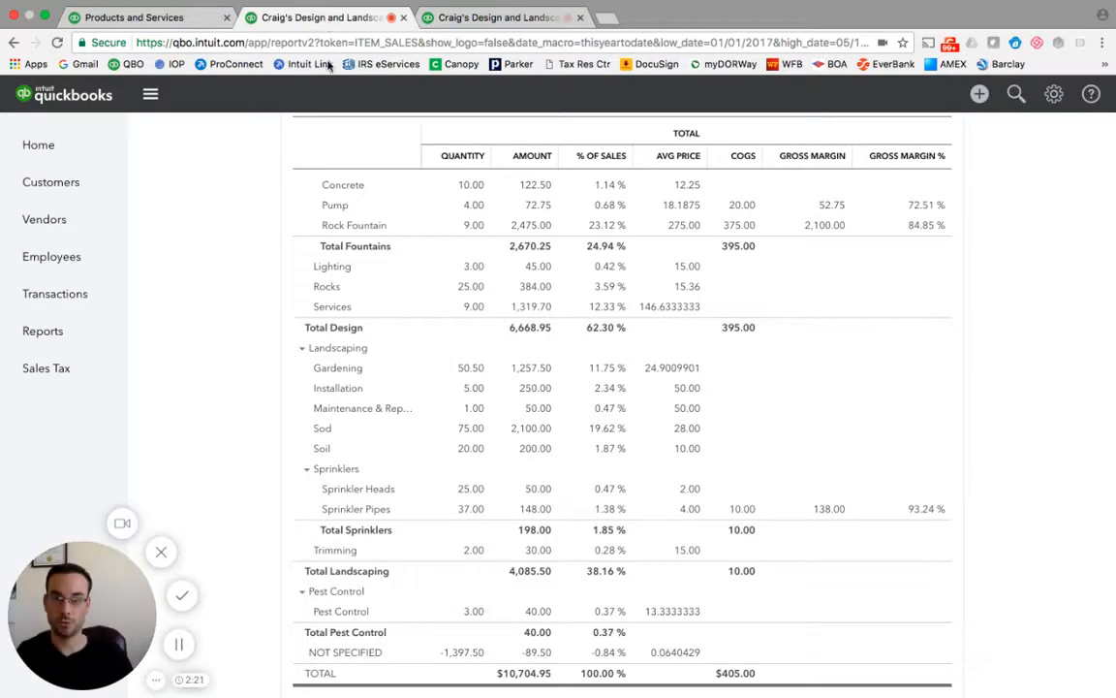
scroll(416, 312, up, 5)
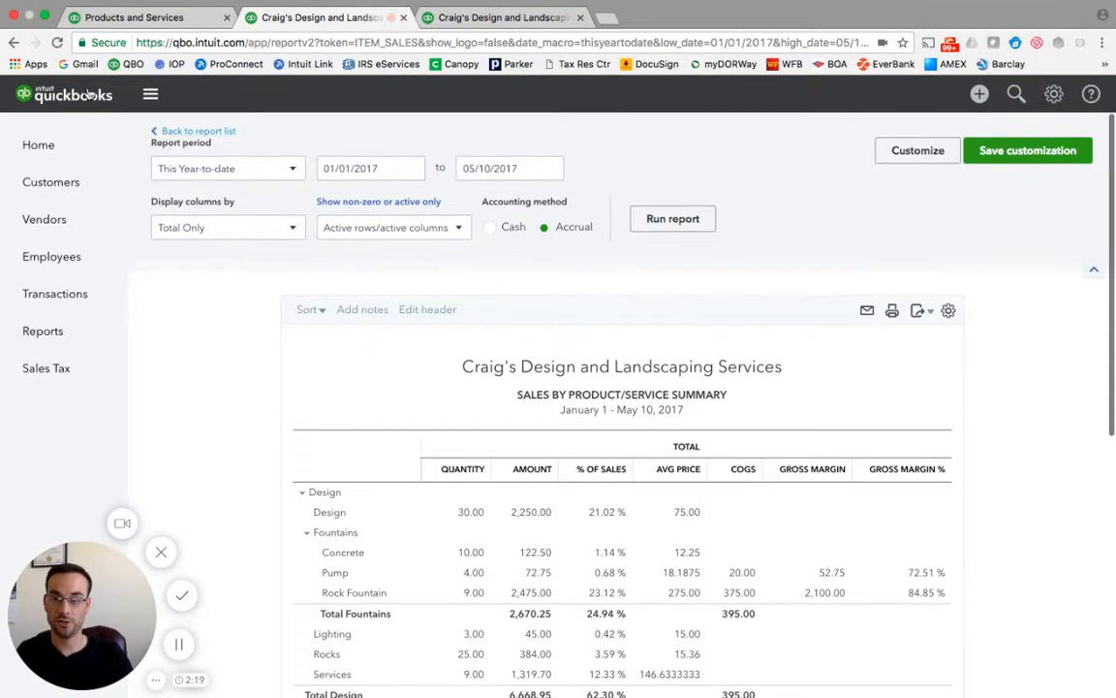
click(57, 42)
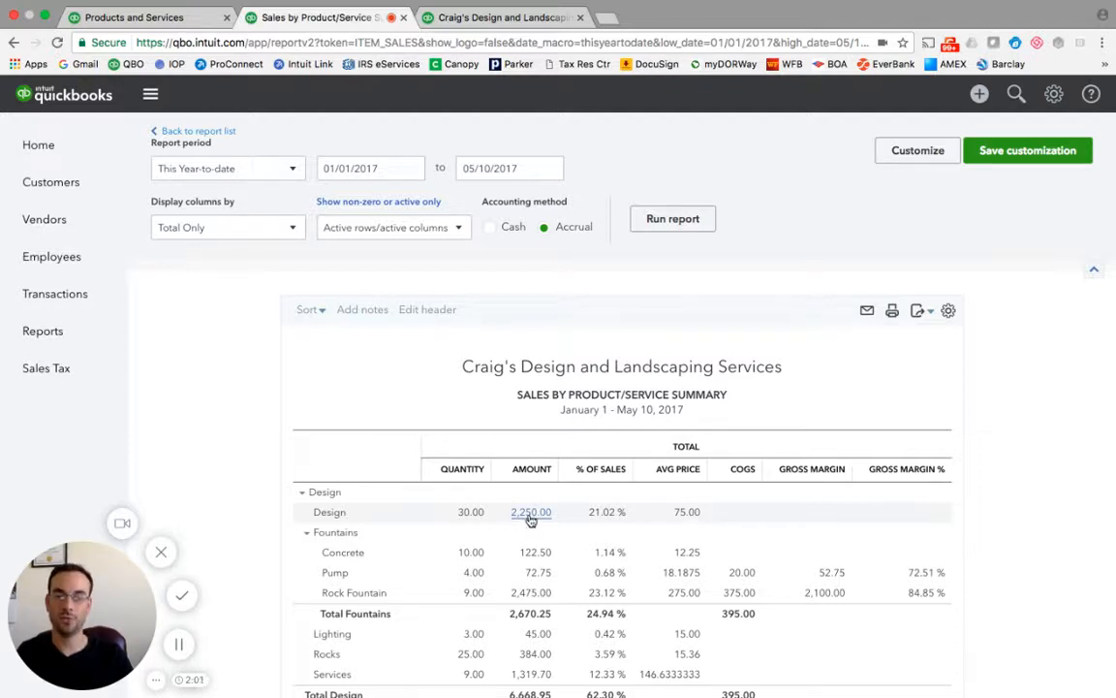
scroll(531, 521, down, 5)
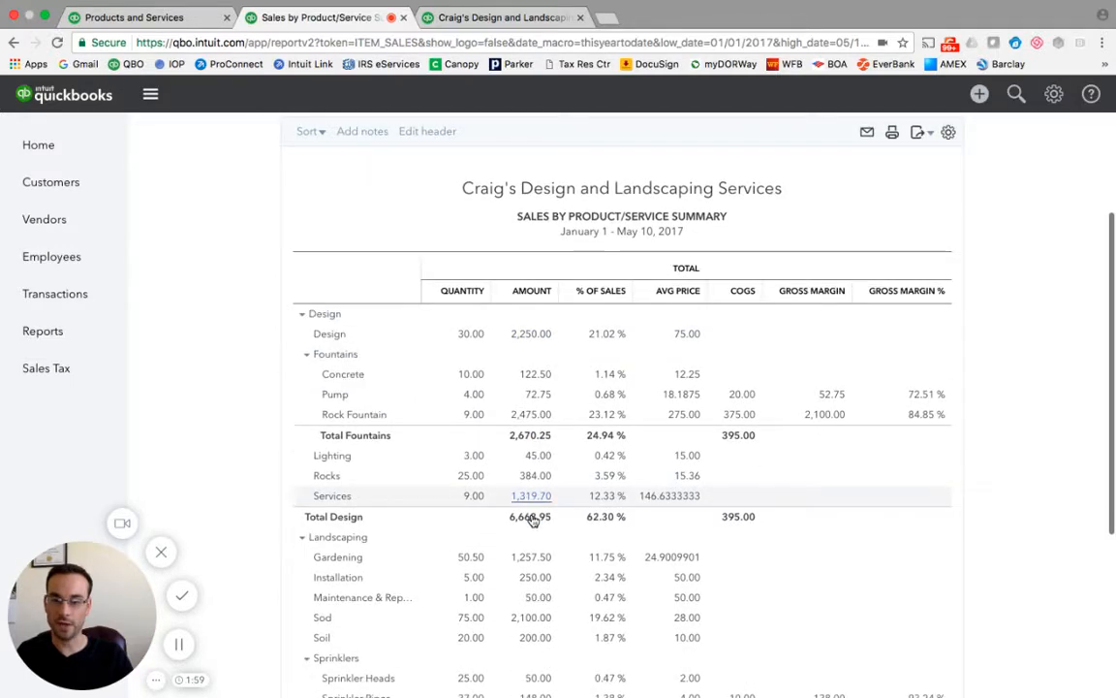
scroll(531, 521, down, 3)
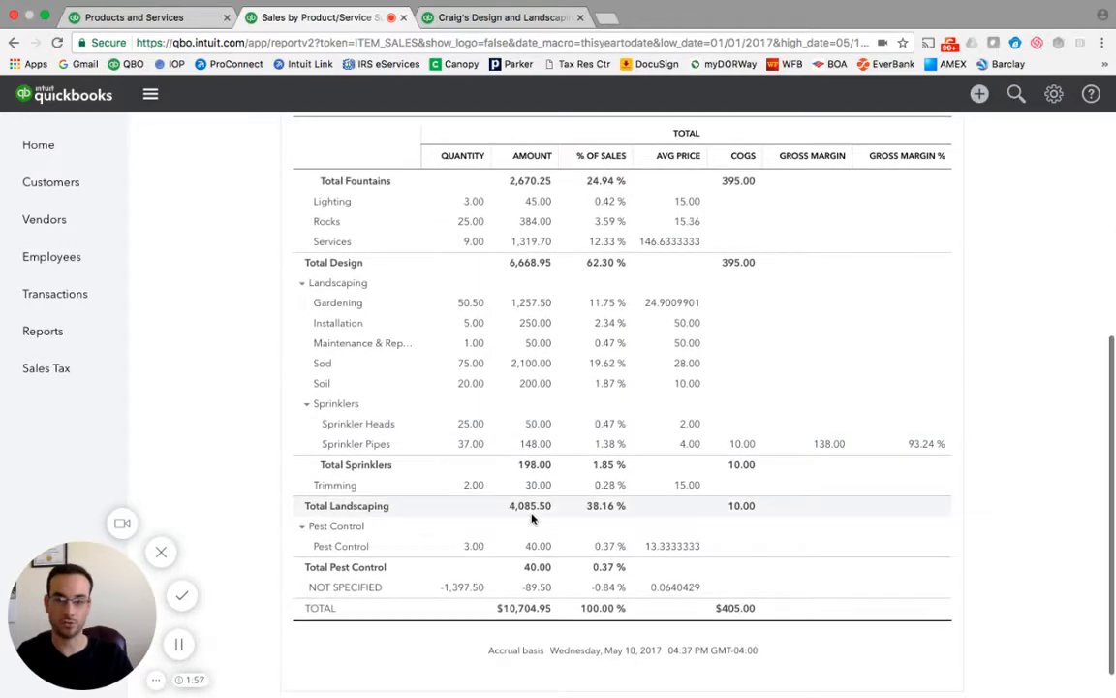
scroll(532, 521, up, 6)
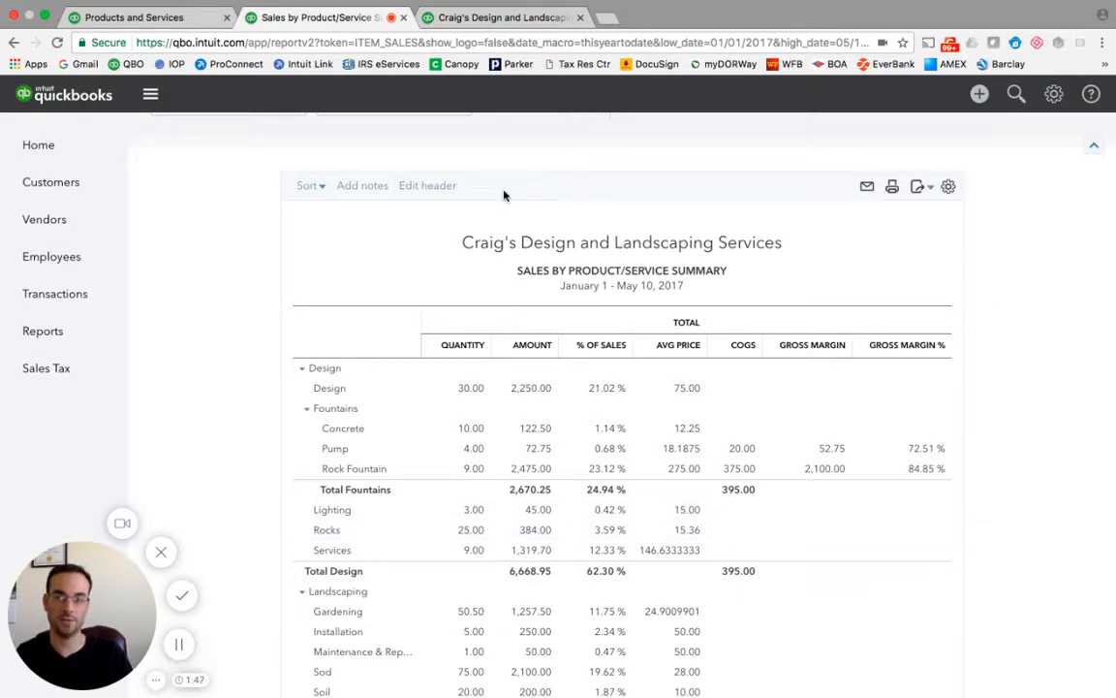
Compare Design income on the Profit and Loss tab with the Design amount on the sales summary tab.
click(456, 20)
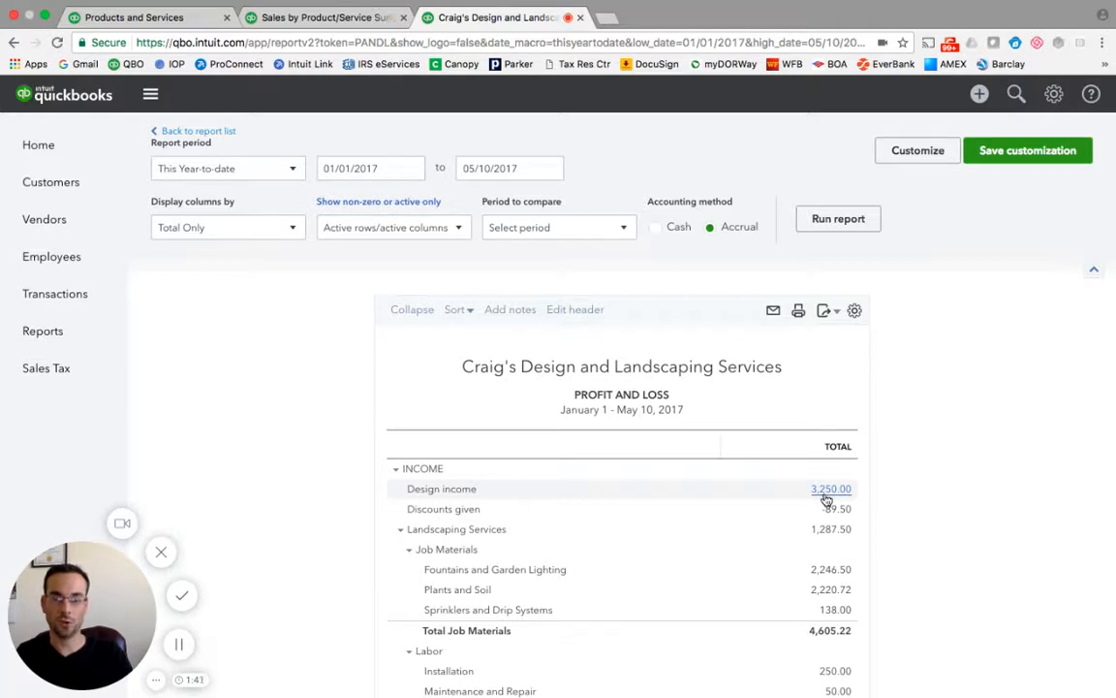
click(310, 17)
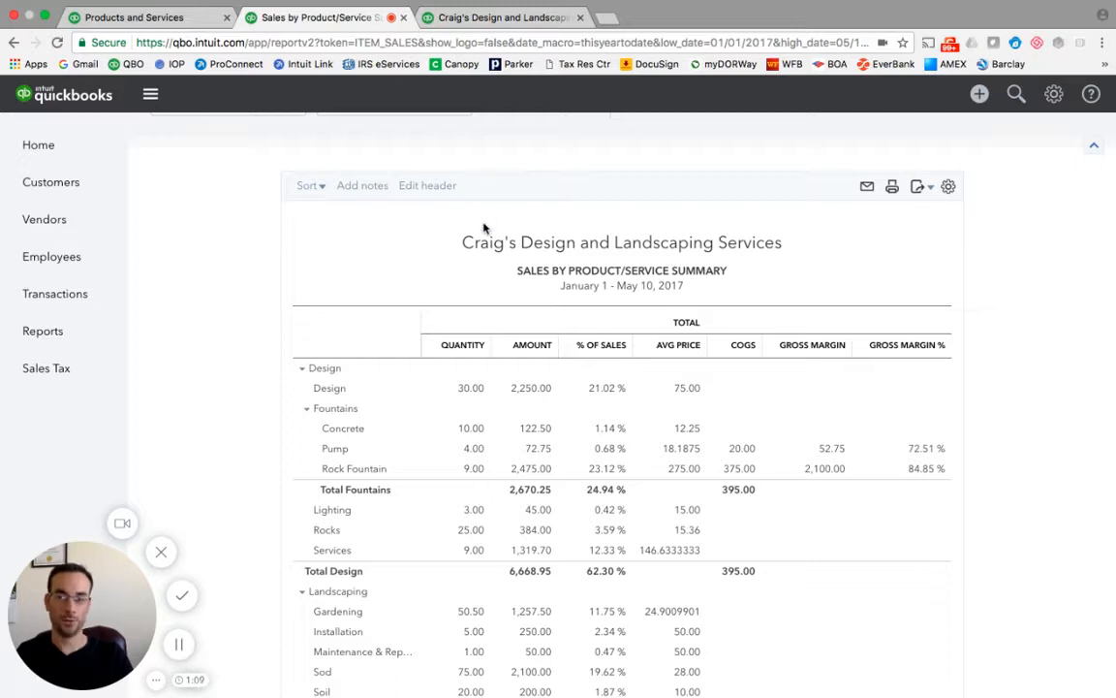
scroll(497, 347, up, 1)
scroll(498, 347, up, 3)
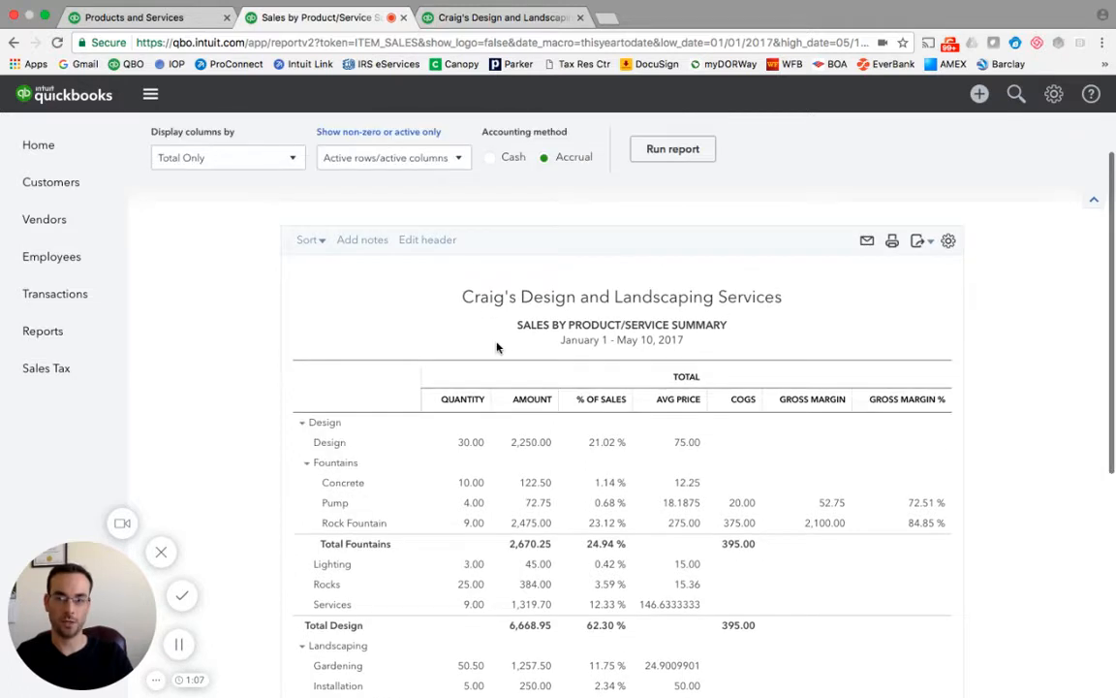